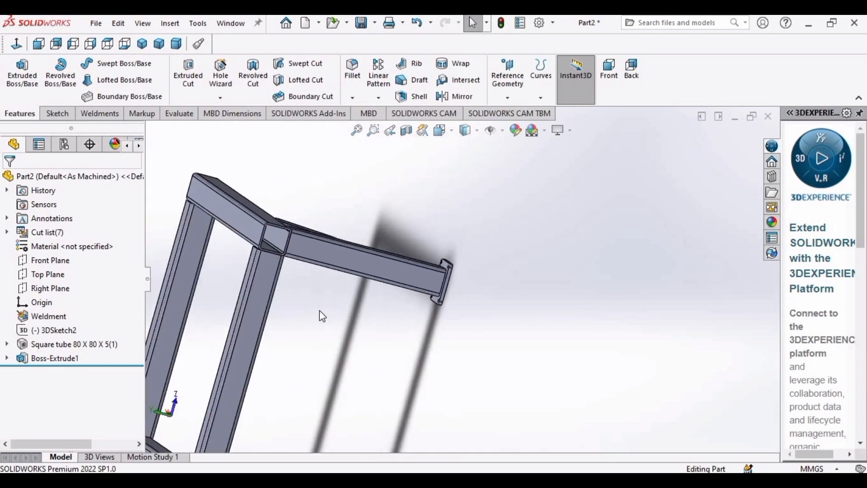
{"action": "scroll", "coordinate": [319, 310], "scroll_direction": "down", "scroll_amount": 3}
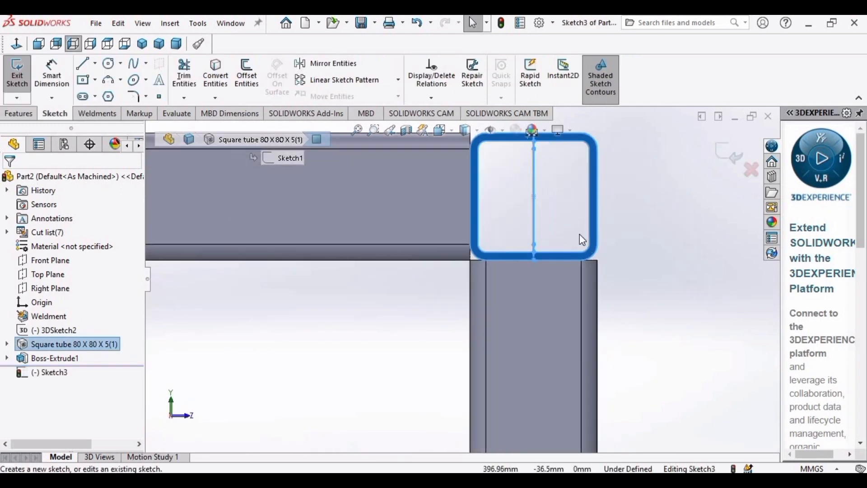
{"action": "scroll", "coordinate": [579, 234], "scroll_direction": "down", "scroll_amount": 1}
{"action": "key", "text": "Escape"}
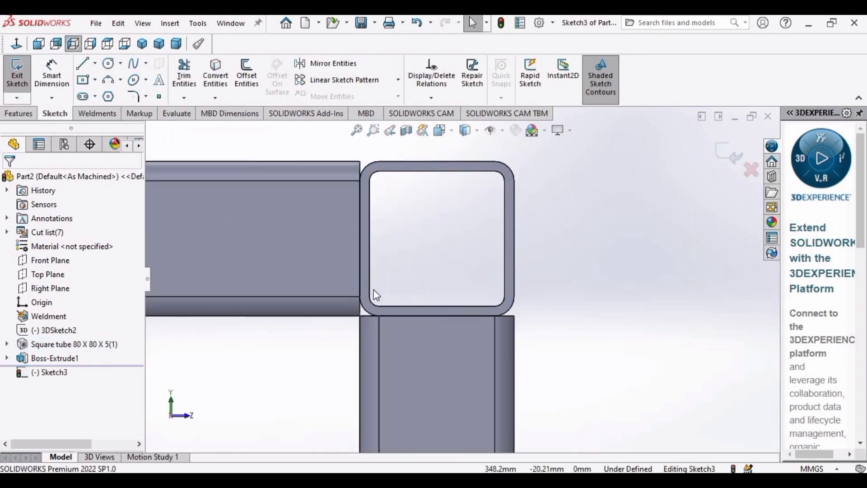
Start an end cap on the open end face of the square tube and enable fillet corner treatment
{"action": "left_click", "coordinate": [98, 113]}
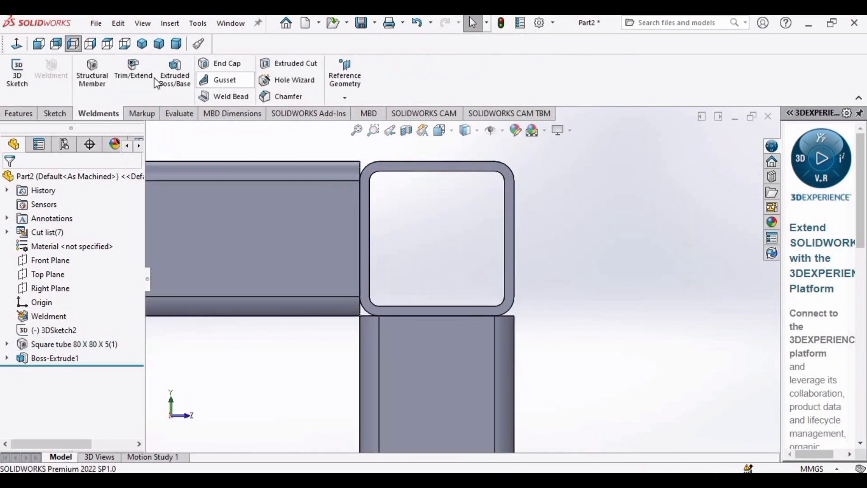
{"action": "left_click", "coordinate": [224, 63]}
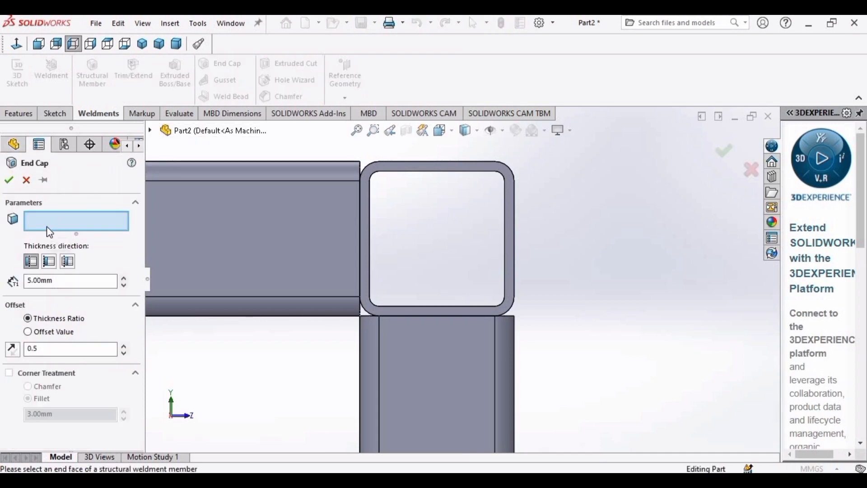
{"action": "left_click", "coordinate": [369, 219]}
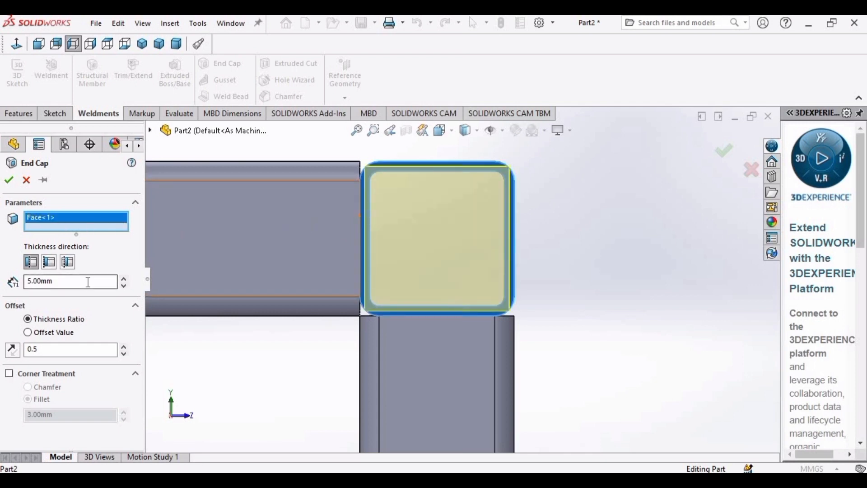
{"action": "left_click", "coordinate": [10, 376]}
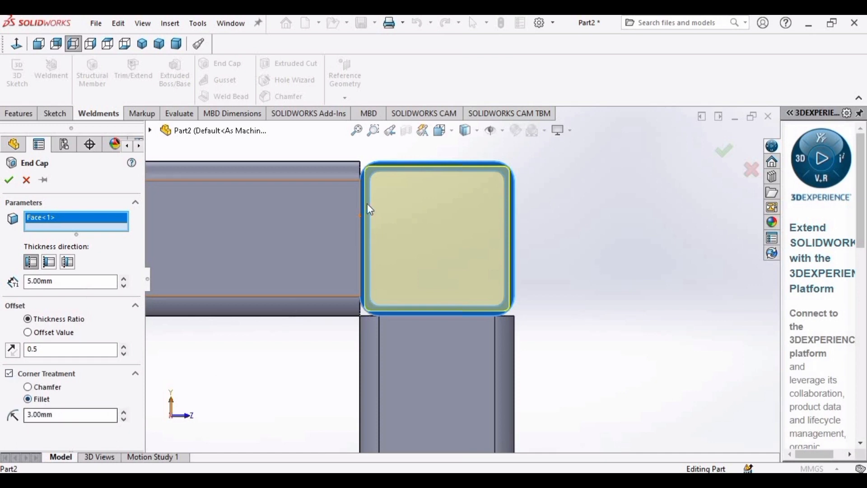
{"action": "scroll", "coordinate": [379, 199], "scroll_direction": "down", "scroll_amount": 2}
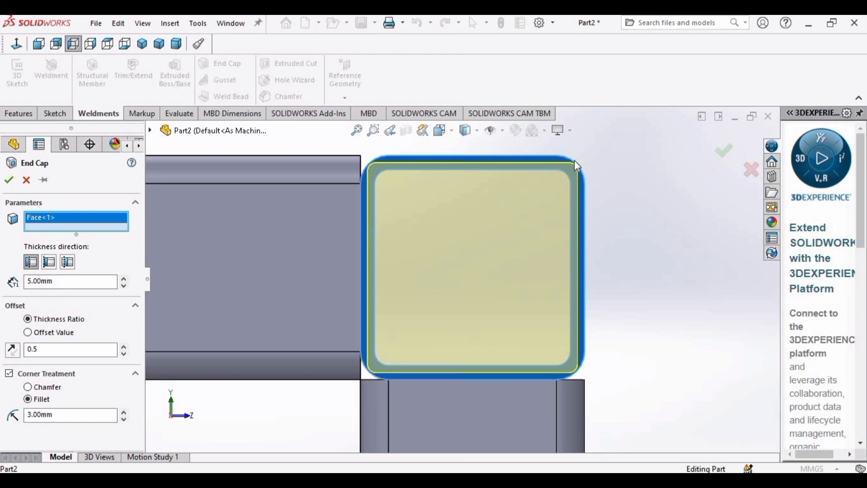
Set the end cap's corner fillet radius to 5 mm
{"action": "double_click", "coordinate": [64, 419]}
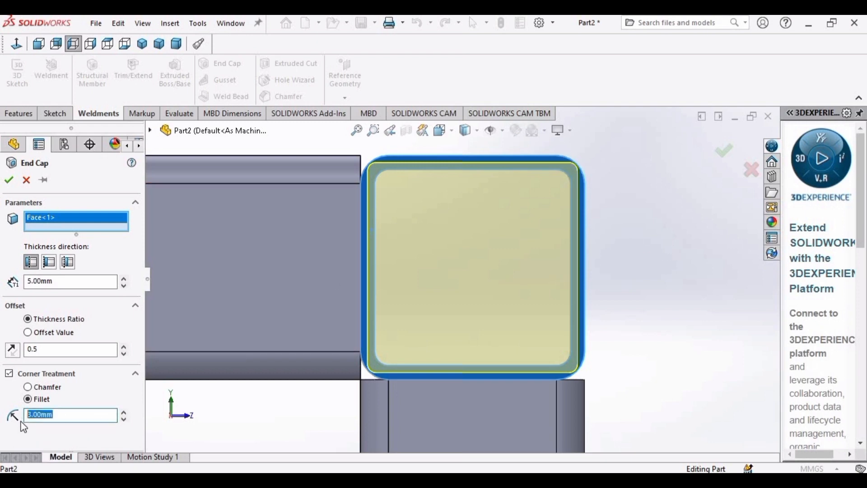
{"action": "type", "text": "5"}
{"action": "key", "text": "Return"}
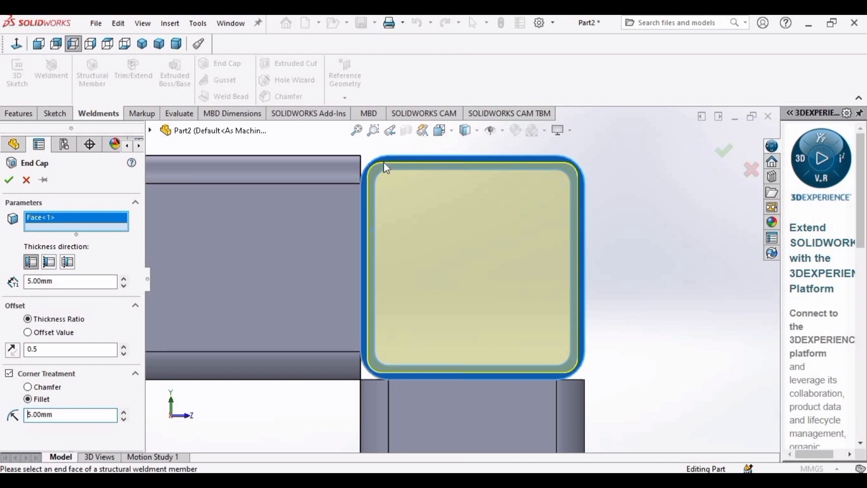
Set the end cap's corner fillet radius to 10 mm and create the end cap
{"action": "scroll", "coordinate": [369, 171], "scroll_direction": "up", "scroll_amount": 3}
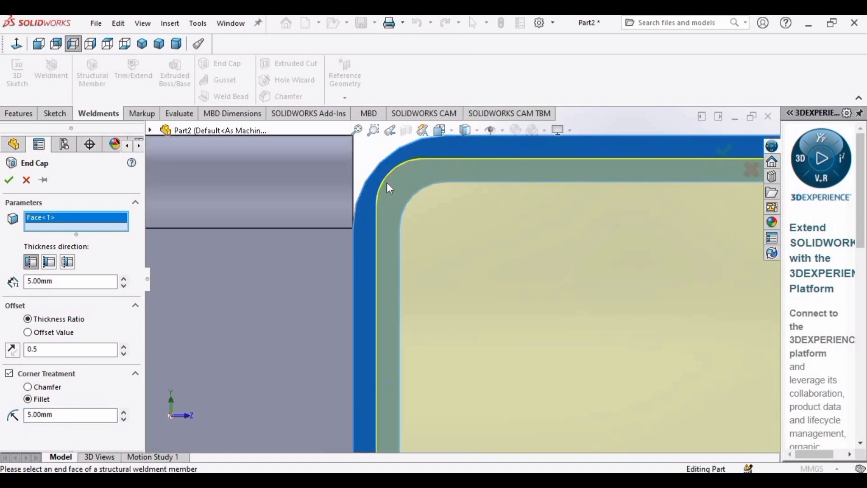
{"action": "left_click", "coordinate": [57, 419]}
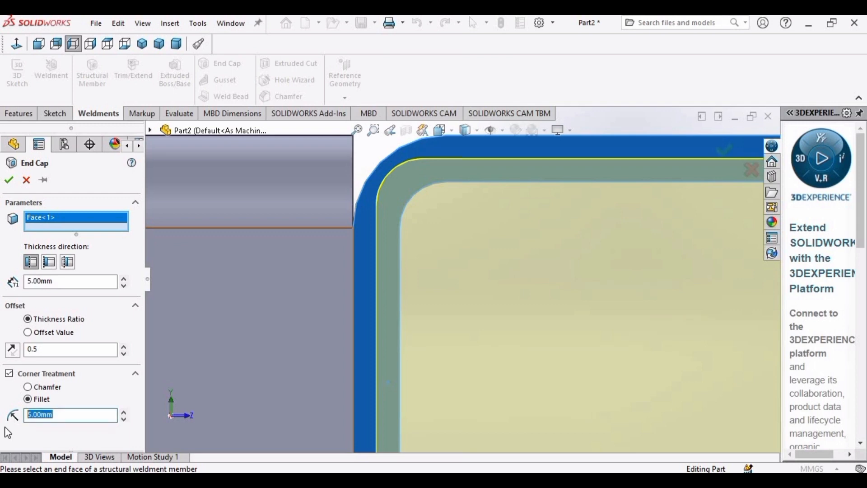
{"action": "type", "text": "10"}
{"action": "key", "text": "Return"}
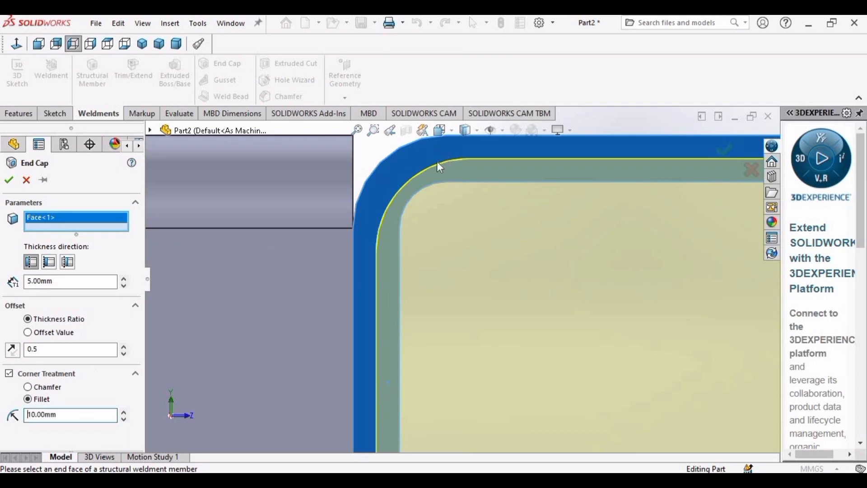
{"action": "left_click", "coordinate": [12, 183]}
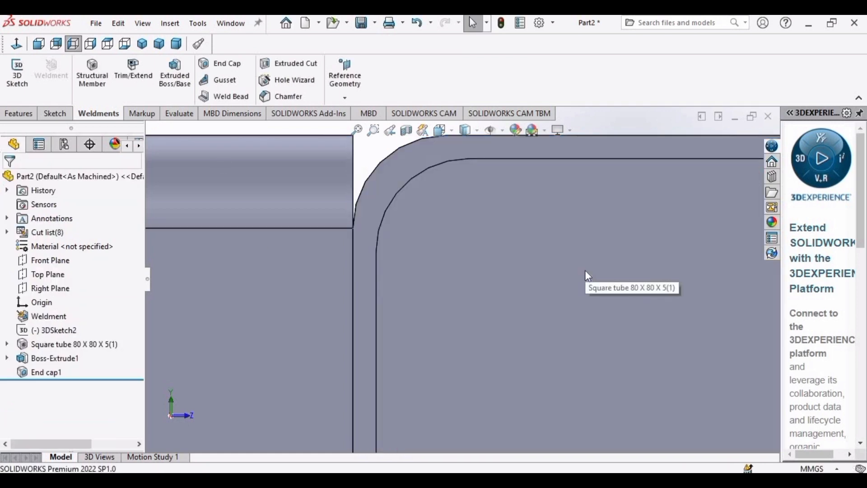
Examine the capped tube end up close and the whole weldment frame from the other side
{"action": "scroll", "coordinate": [585, 270], "scroll_direction": "up", "scroll_amount": 6}
{"action": "scroll", "coordinate": [532, 373], "scroll_direction": "down", "scroll_amount": 3}
{"action": "scroll", "coordinate": [533, 373], "scroll_direction": "up", "scroll_amount": 2}
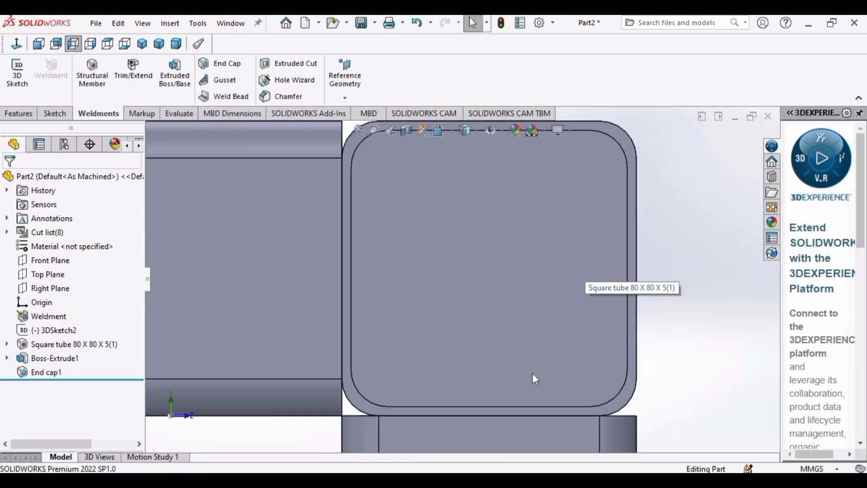
{"action": "scroll", "coordinate": [534, 272], "scroll_direction": "up", "scroll_amount": 3}
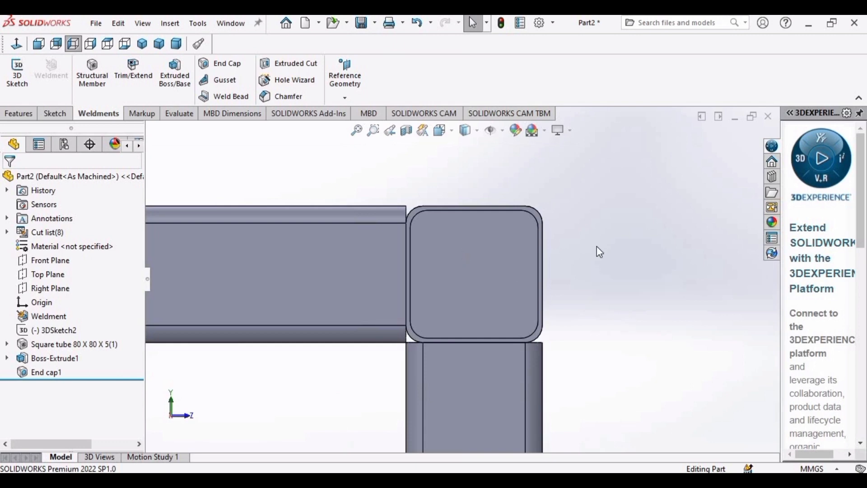
{"action": "middle_click_drag", "start_coordinate": [393, 231], "coordinate": [573, 206]}
{"action": "scroll", "coordinate": [543, 199], "scroll_direction": "up", "scroll_amount": 3}
{"action": "scroll", "coordinate": [535, 239], "scroll_direction": "up", "scroll_amount": 2}
{"action": "middle_click_drag", "start_coordinate": [532, 242], "coordinate": [519, 259]}
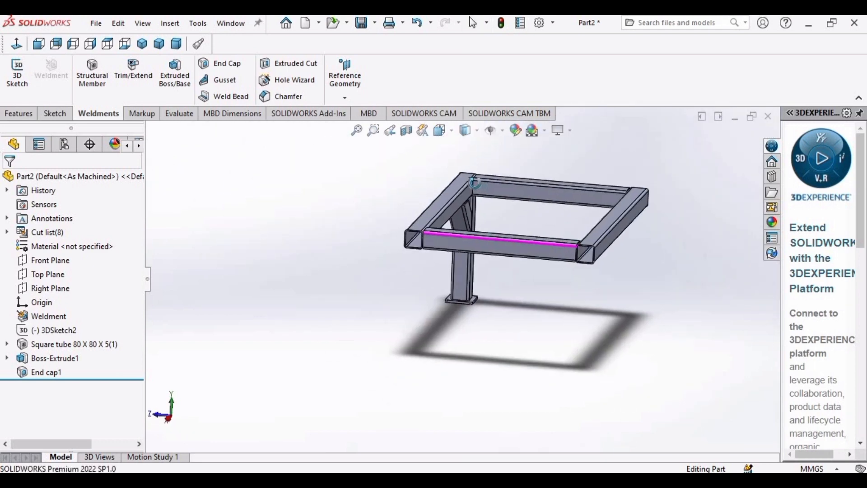
Start a gusset supported by the two inner side faces of the top beams meeting at the corner above the leg
{"action": "scroll", "coordinate": [519, 260], "scroll_direction": "down", "scroll_amount": 3}
{"action": "scroll", "coordinate": [520, 261], "scroll_direction": "down", "scroll_amount": 2}
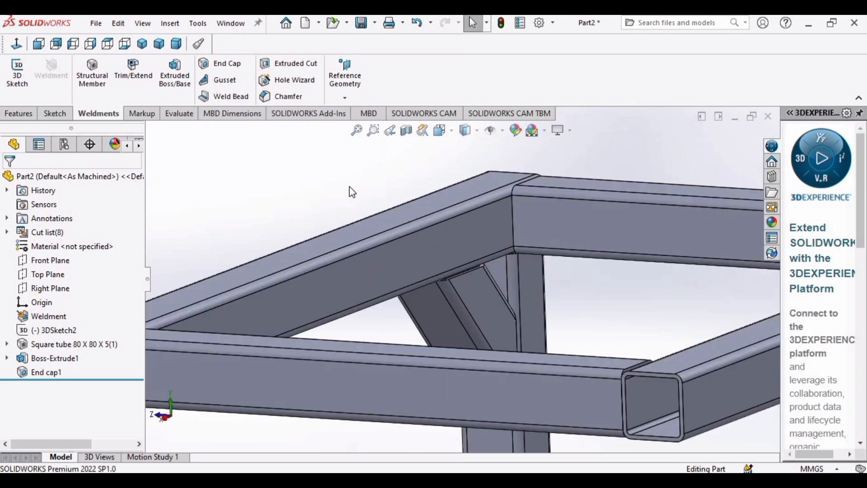
{"action": "left_click", "coordinate": [226, 81]}
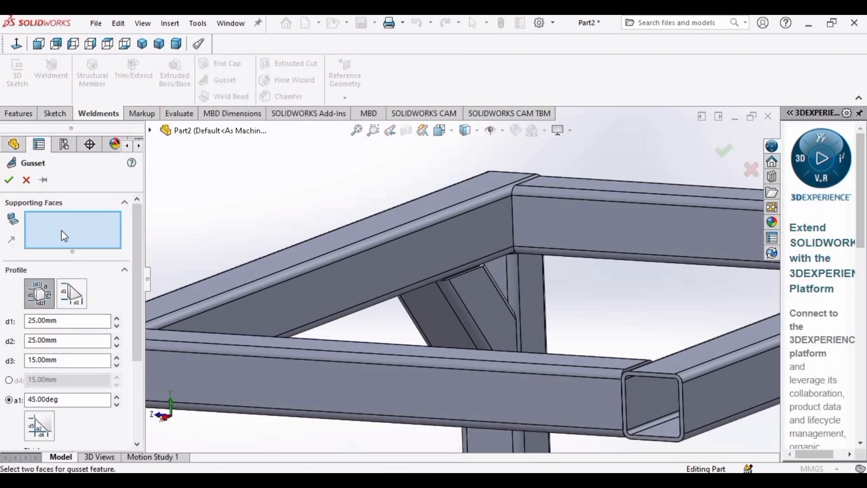
{"action": "left_click", "coordinate": [452, 226]}
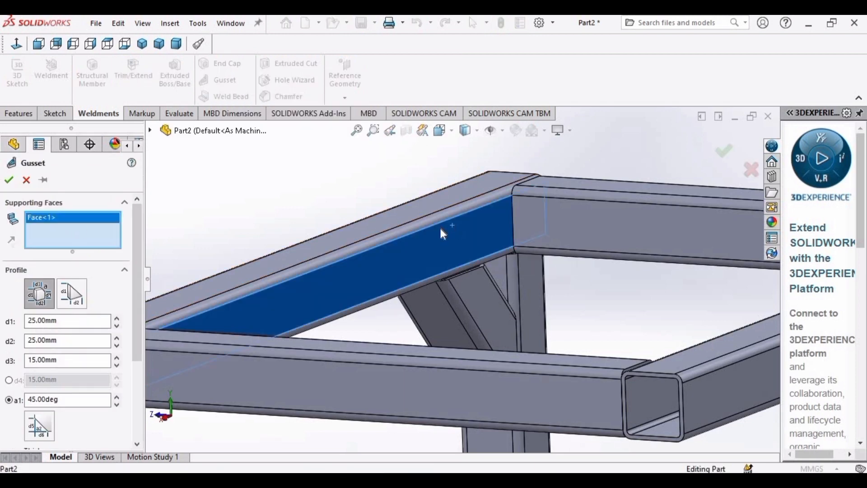
{"action": "left_click", "coordinate": [562, 225]}
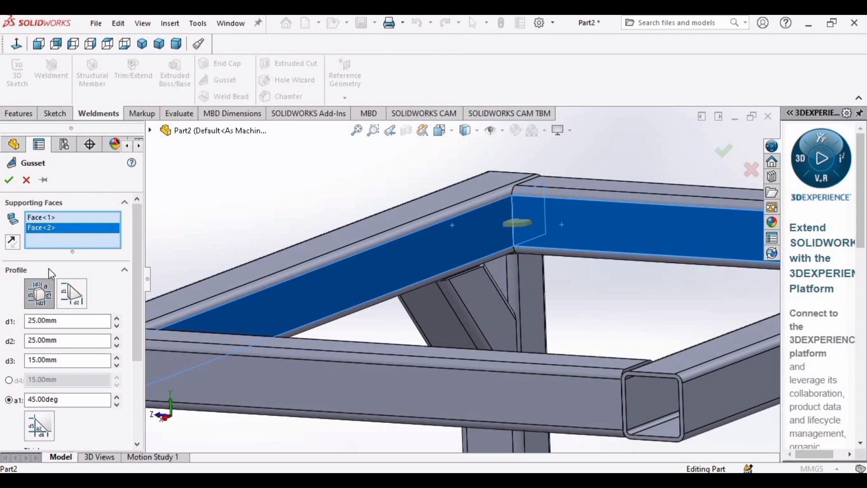
Set the gusset's profile distances d1 and d2 to 100 mm each
{"action": "scroll", "coordinate": [139, 278], "scroll_direction": "down", "scroll_amount": 3}
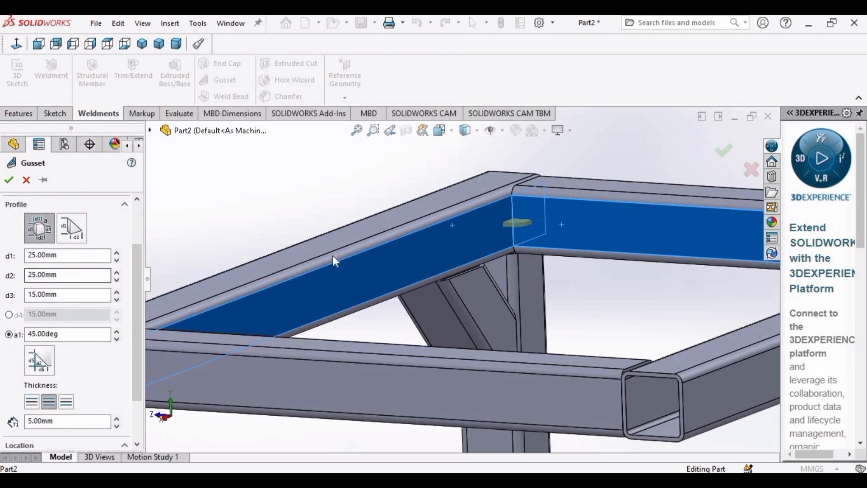
{"action": "scroll", "coordinate": [540, 218], "scroll_direction": "down", "scroll_amount": 10}
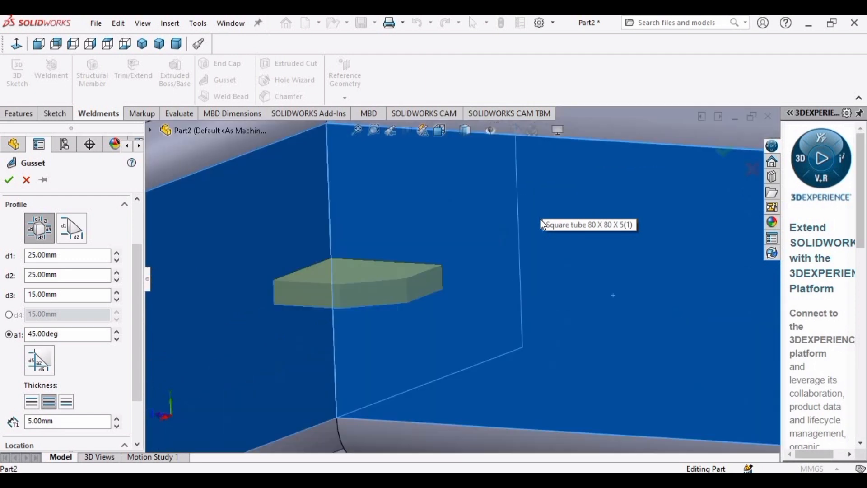
{"action": "scroll", "coordinate": [382, 284], "scroll_direction": "up", "scroll_amount": 2}
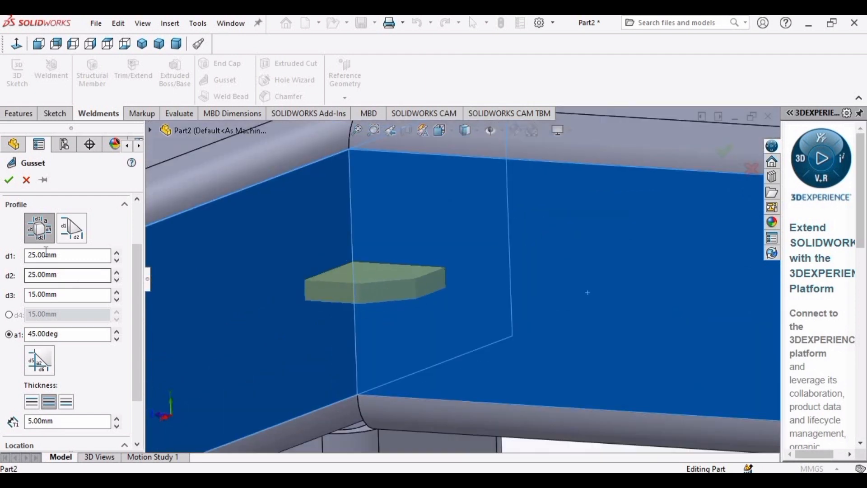
{"action": "left_click_drag", "start_coordinate": [59, 255], "coordinate": [14, 260]}
{"action": "type", "text": "100"}
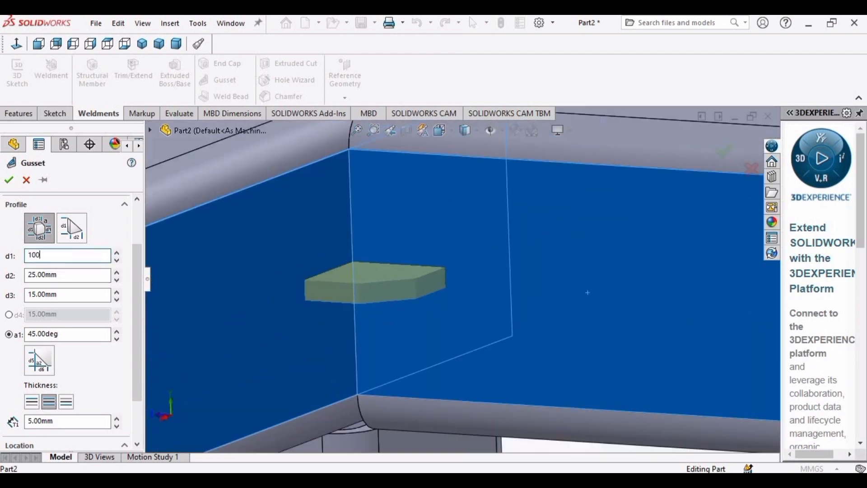
{"action": "key", "text": "Return"}
{"action": "left_click_drag", "start_coordinate": [65, 278], "coordinate": [28, 282]}
{"action": "type", "text": "100"}
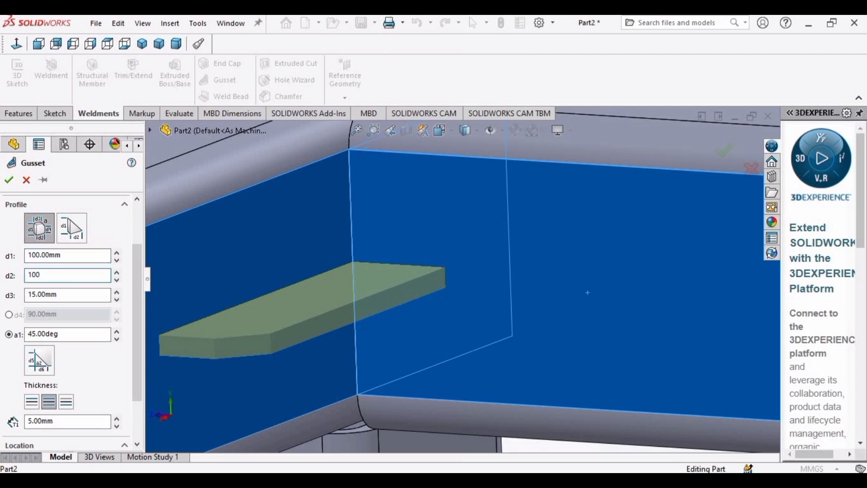
{"action": "key", "text": "Return"}
Set the gusset's profile distance d3 to 25 mm
{"action": "left_click_drag", "start_coordinate": [57, 295], "coordinate": [24, 305]}
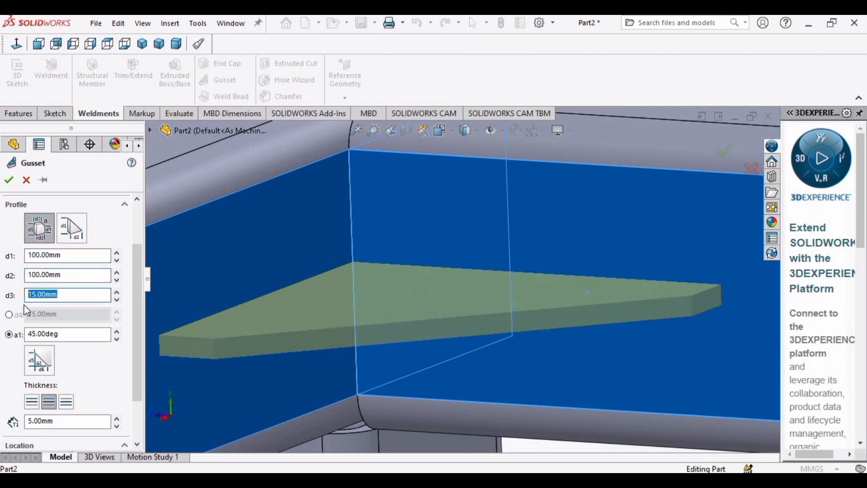
{"action": "type", "text": "20"}
{"action": "key", "text": "Return"}
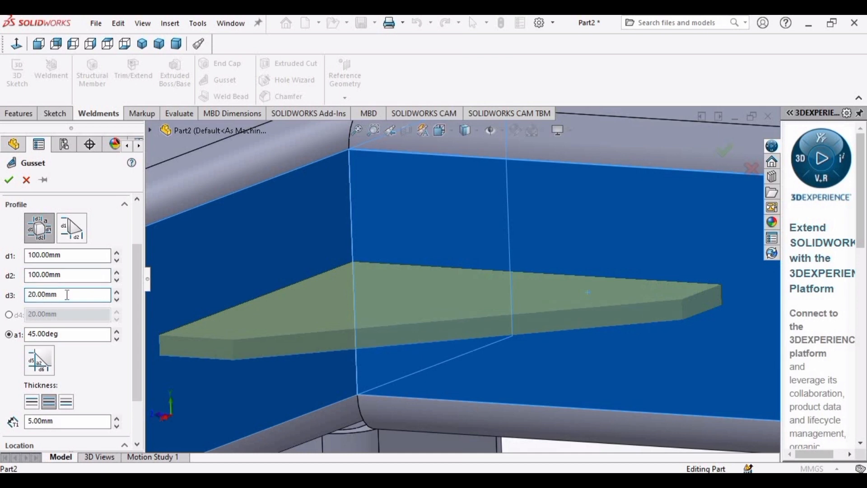
{"action": "type", "text": "25"}
{"action": "key", "text": "Return"}
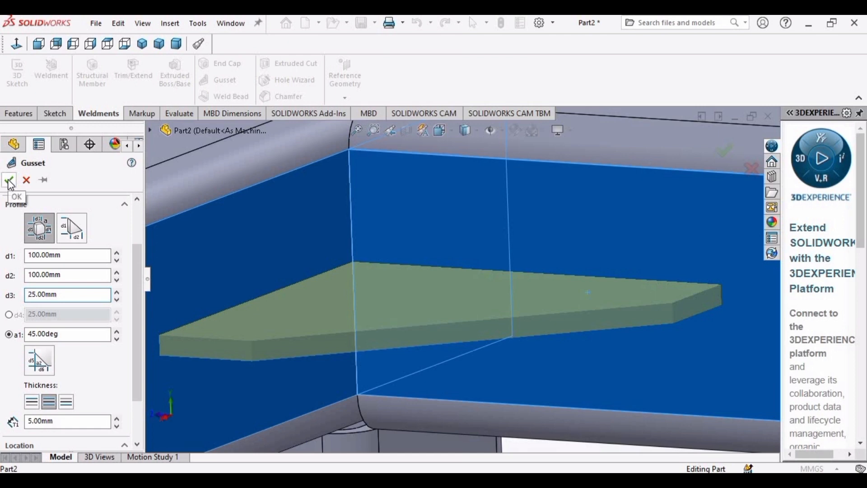
Try both end locations for the gusset, settle on the midpoint of the corner edge, and create it
{"action": "scroll", "coordinate": [140, 315], "scroll_direction": "down", "scroll_amount": 3}
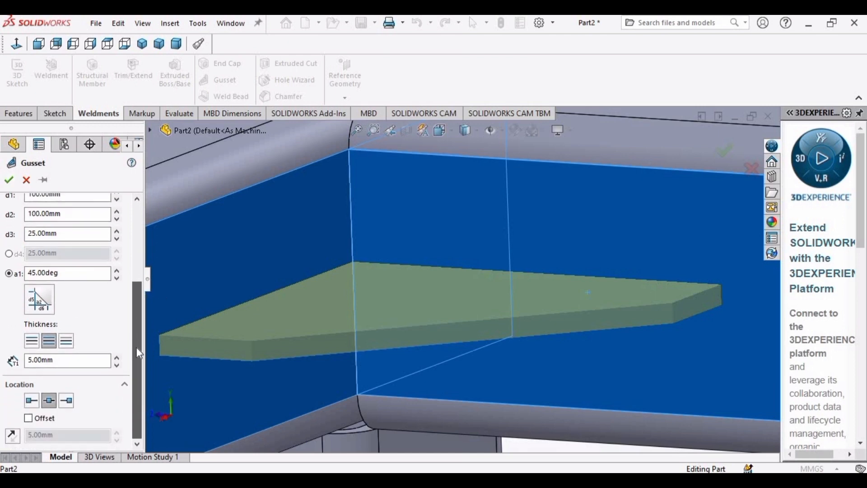
{"action": "left_click", "coordinate": [68, 402]}
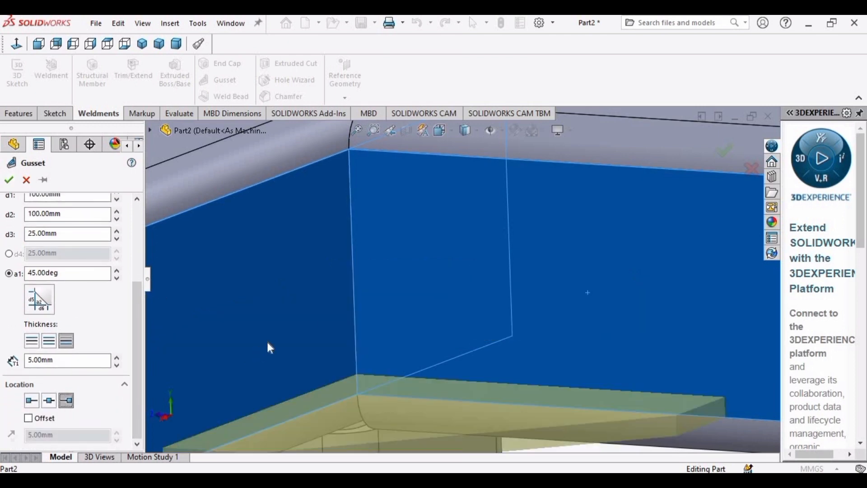
{"action": "left_click", "coordinate": [34, 402]}
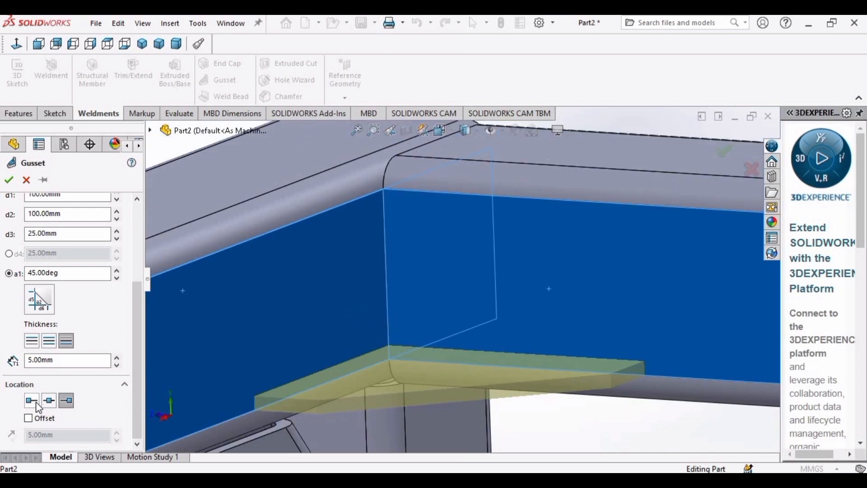
{"action": "left_click", "coordinate": [50, 402]}
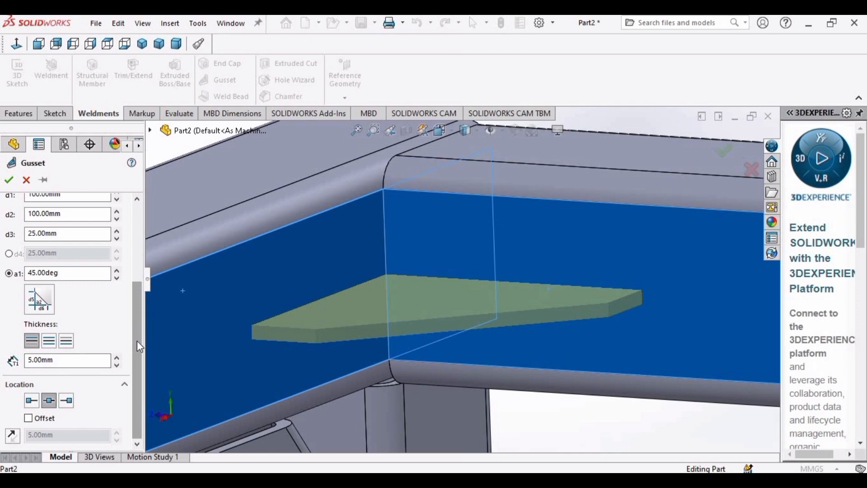
{"action": "left_click", "coordinate": [8, 180]}
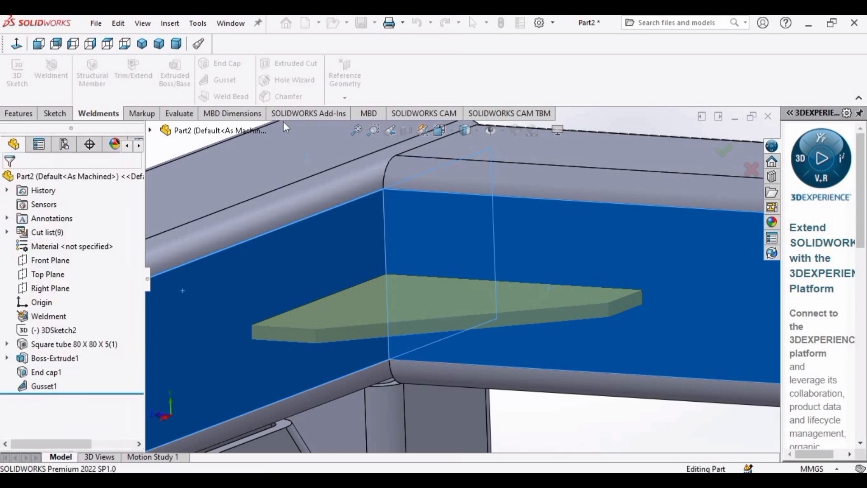
Start a weld bead between the inner side face of the beam already holding the gusset's left edge and the gusset's upper face
{"action": "left_click", "coordinate": [231, 97]}
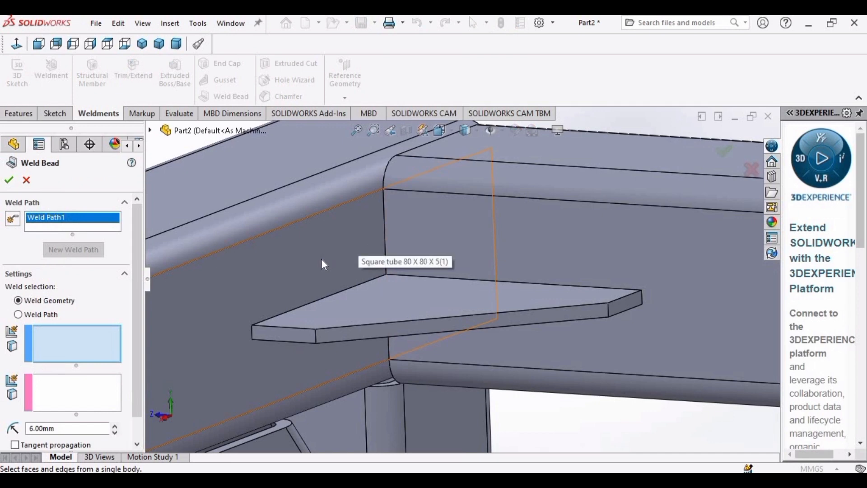
{"action": "left_click", "coordinate": [46, 218]}
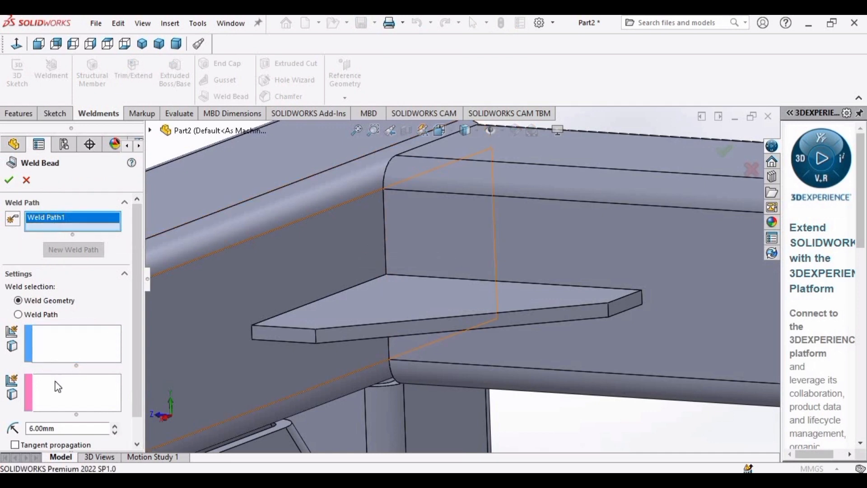
{"action": "left_click", "coordinate": [77, 343]}
{"action": "left_click", "coordinate": [310, 274]}
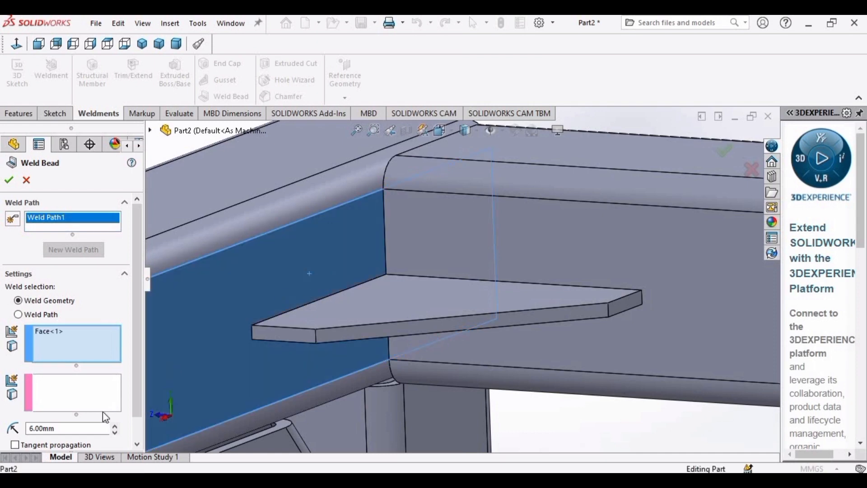
{"action": "left_click", "coordinate": [60, 402]}
{"action": "left_click", "coordinate": [357, 300]}
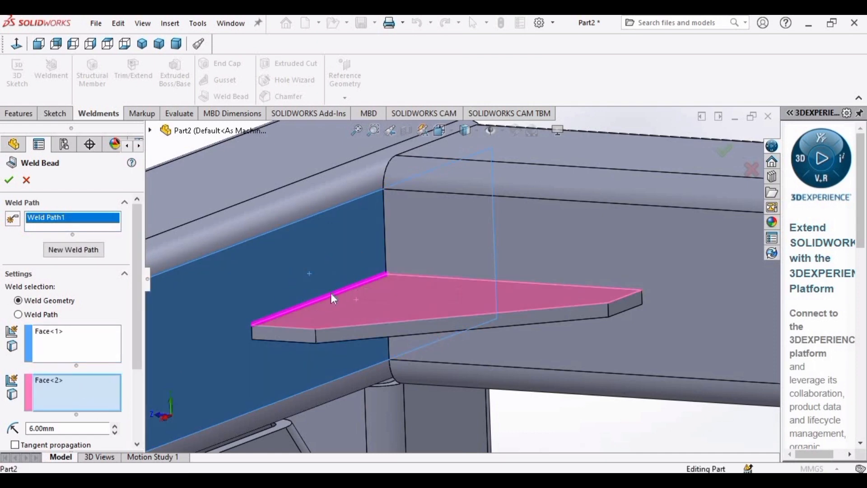
Set the weld bead size to 5 mm, with tangent propagation enabled and the weld applied to both sides
{"action": "scroll", "coordinate": [137, 291], "scroll_direction": "down", "scroll_amount": 3}
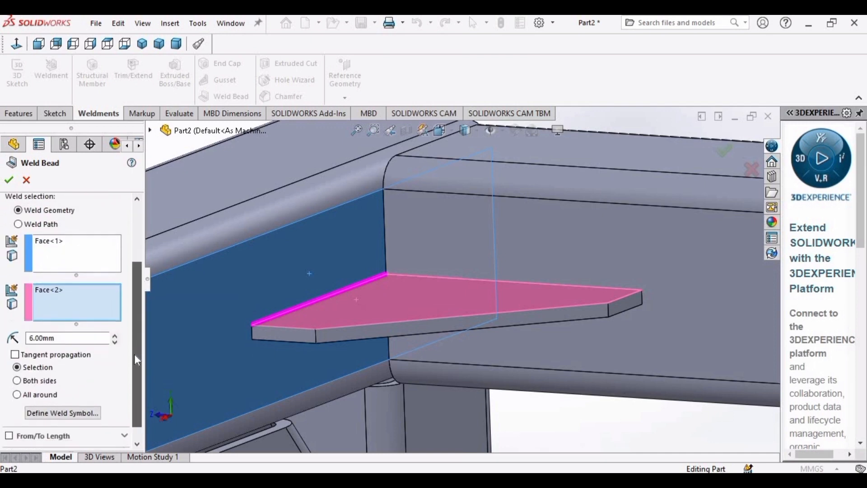
{"action": "double_click", "coordinate": [62, 320]}
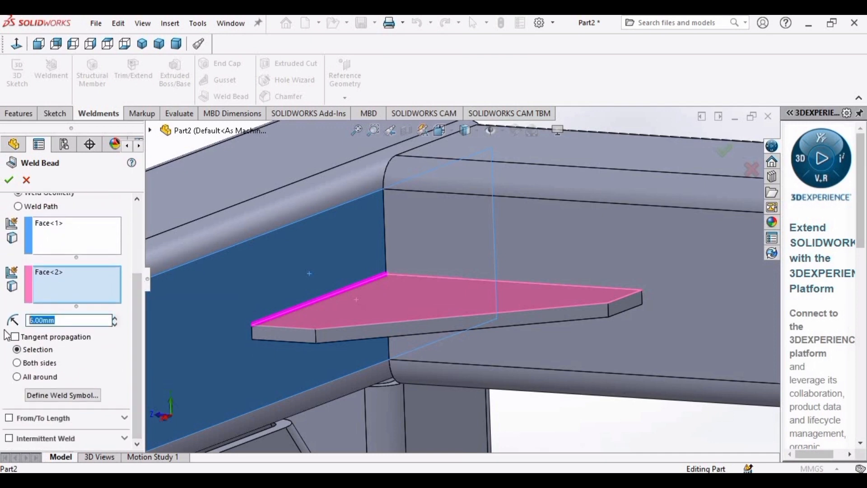
{"action": "type", "text": "5"}
{"action": "key", "text": "Return"}
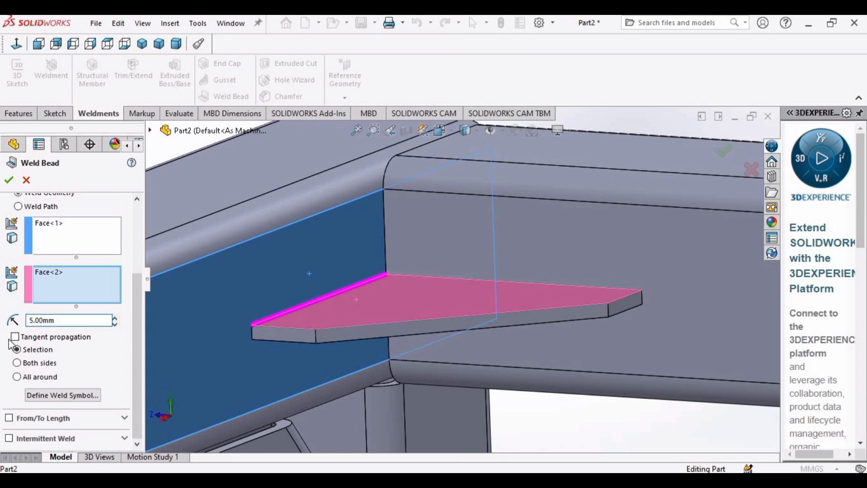
{"action": "left_click", "coordinate": [26, 364]}
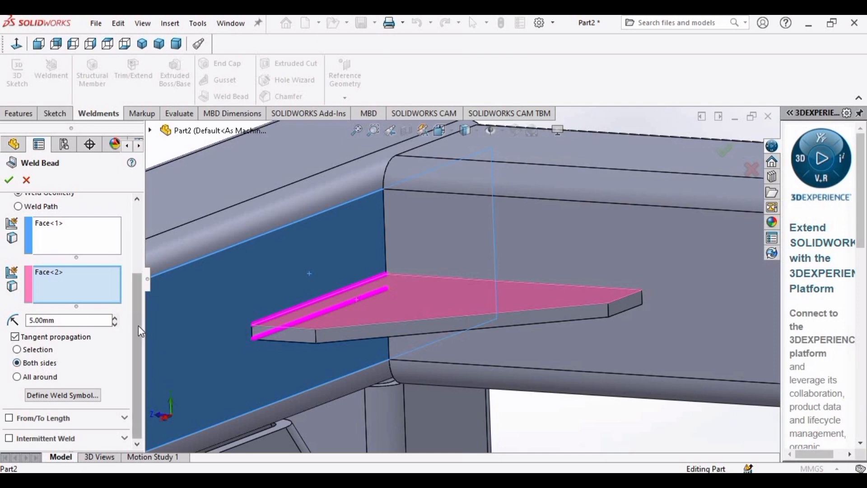
Limit the weld with From/To Length, using a 10 mm start point and 50 mm weld length, and create the bead
{"action": "left_click", "coordinate": [8, 419]}
{"action": "left_click_drag", "start_coordinate": [134, 357], "coordinate": [133, 421]}
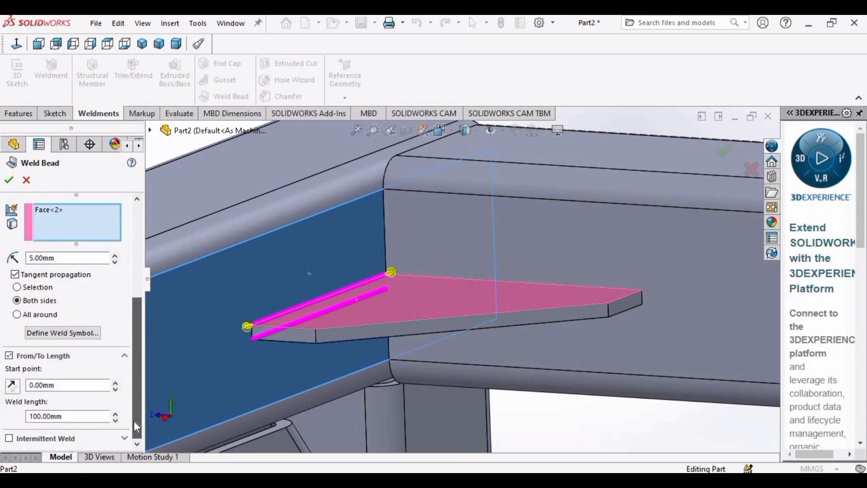
{"action": "double_click", "coordinate": [64, 385]}
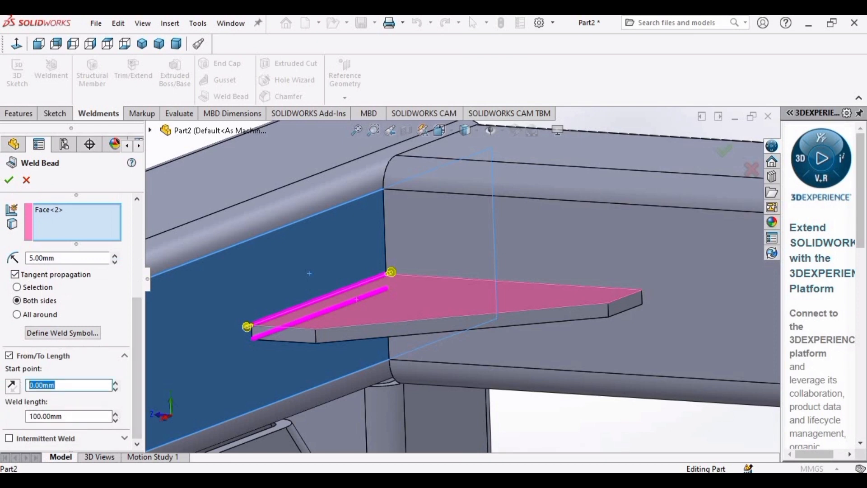
{"action": "type", "text": "10"}
{"action": "key", "text": "Return"}
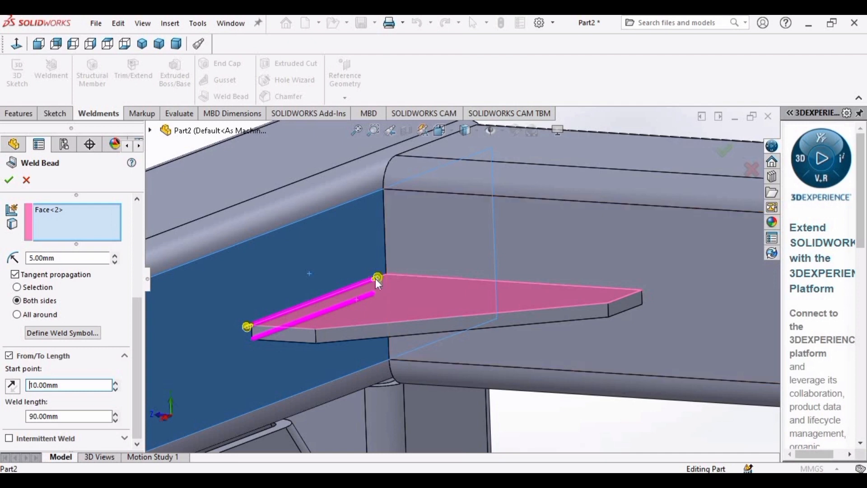
{"action": "double_click", "coordinate": [27, 416]}
{"action": "type", "text": "50"}
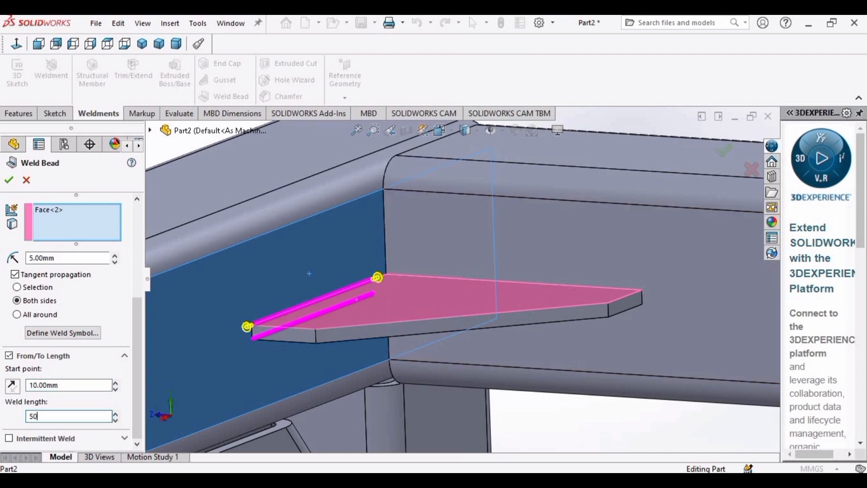
{"action": "key", "text": "Return"}
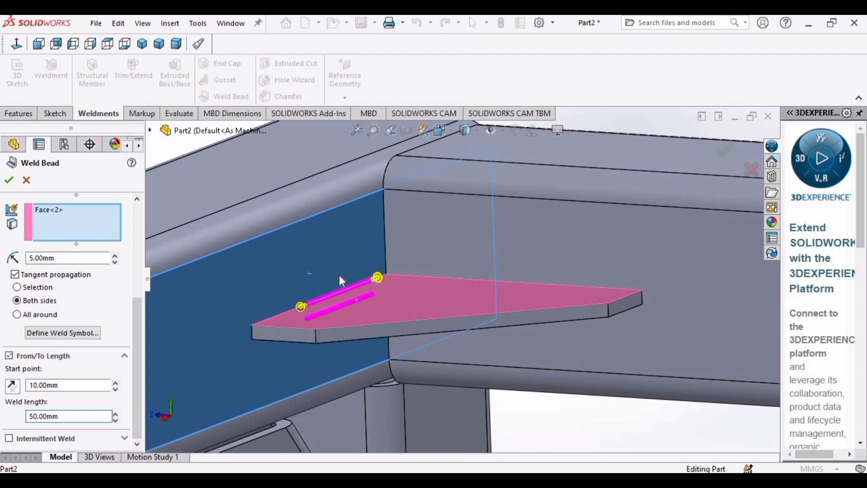
{"action": "left_click", "coordinate": [8, 180]}
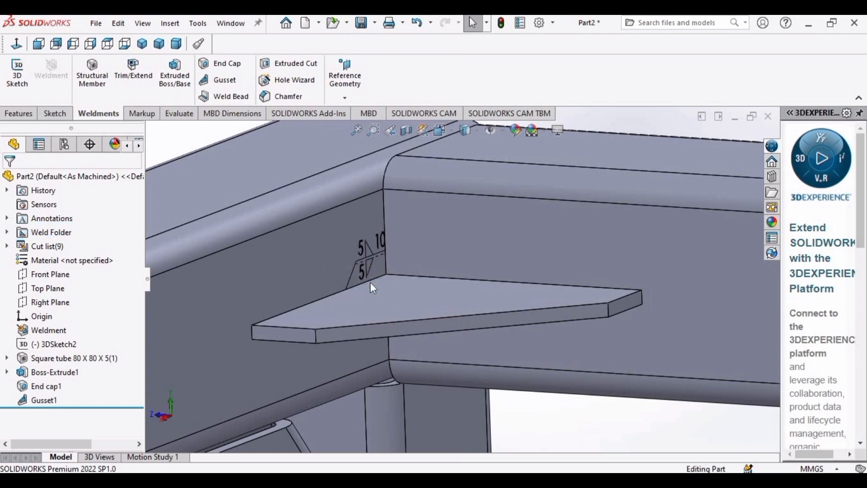
Turn on weld bead display and inspect the bead above and below the gusset
{"action": "left_click", "coordinate": [144, 24]}
{"action": "mouse_move", "coordinate": [228, 138]}
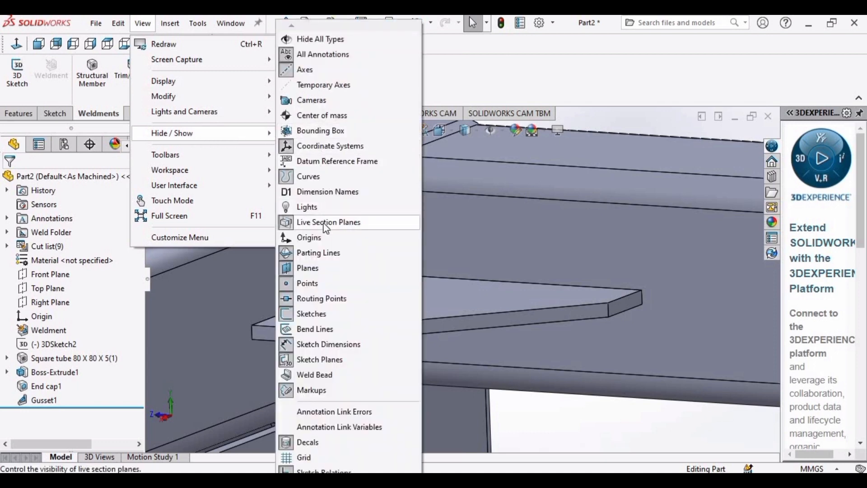
{"action": "left_click", "coordinate": [323, 379]}
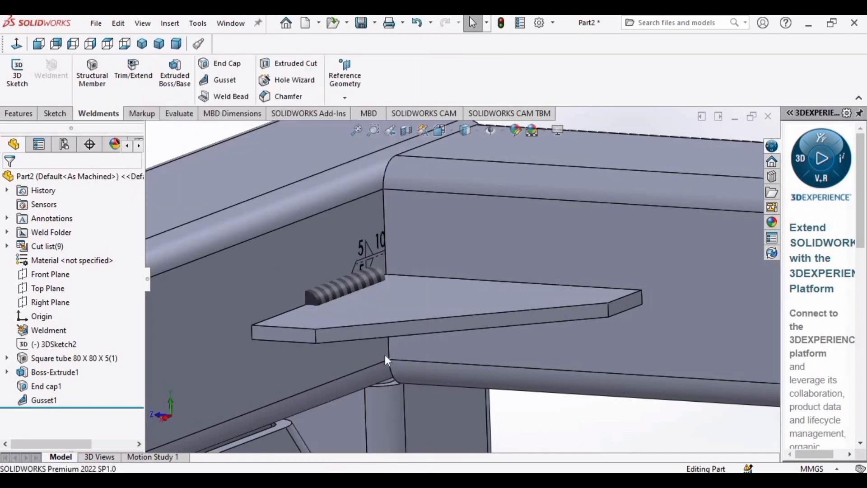
{"action": "middle_click_drag", "start_coordinate": [387, 300], "coordinate": [324, 258]}
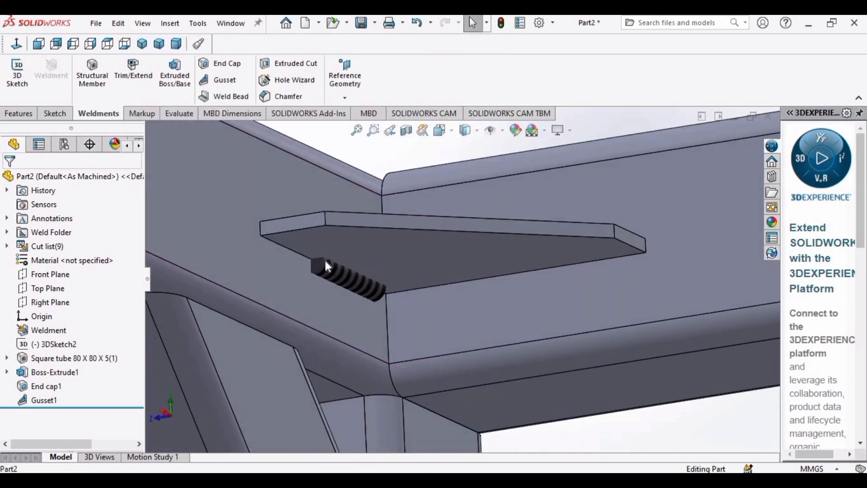
{"action": "middle_click_drag", "start_coordinate": [446, 311], "coordinate": [500, 357]}
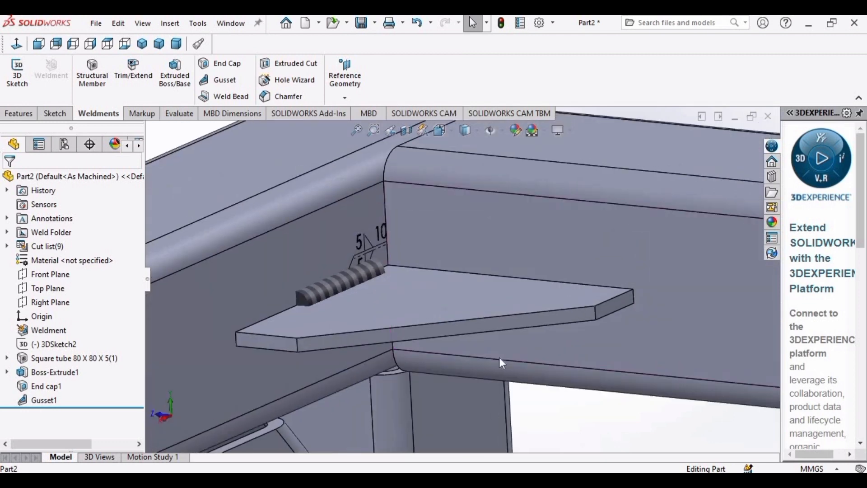
Create a second weld bead on both sides of the gusset, between its upper face and the other top beam's inner side face
{"action": "left_click", "coordinate": [507, 236]}
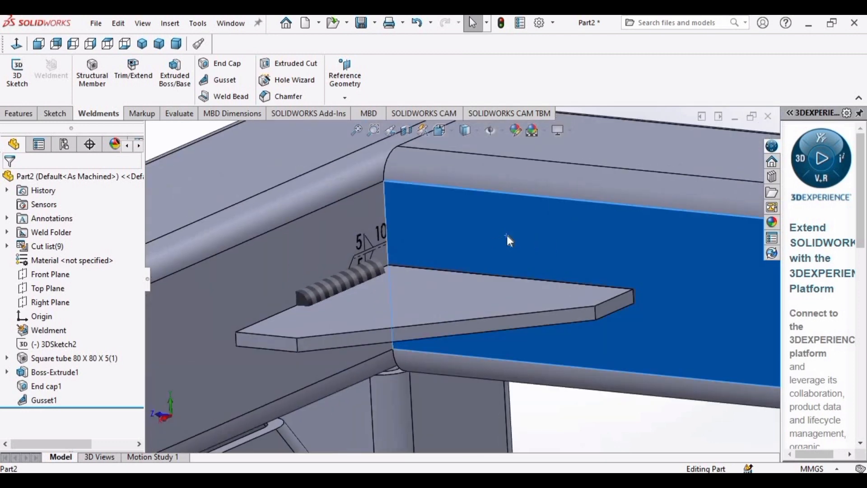
{"action": "left_click", "coordinate": [551, 431]}
{"action": "left_click", "coordinate": [237, 98]}
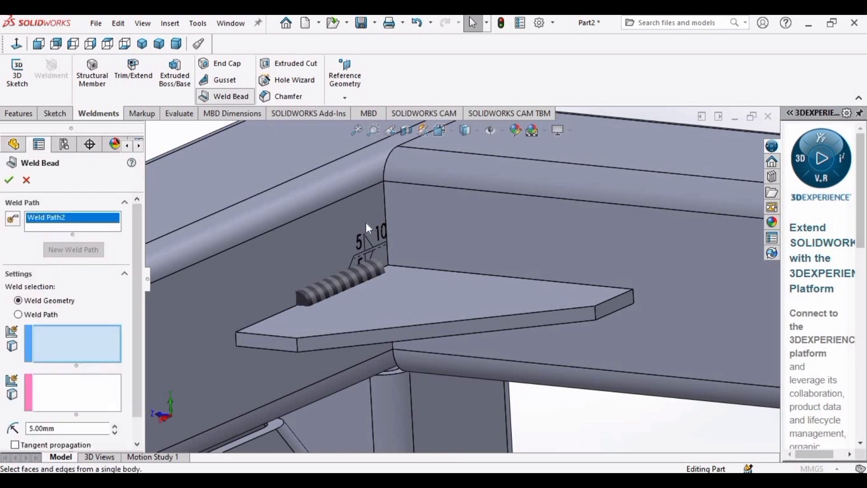
{"action": "left_click", "coordinate": [514, 253]}
{"action": "left_click", "coordinate": [109, 395]}
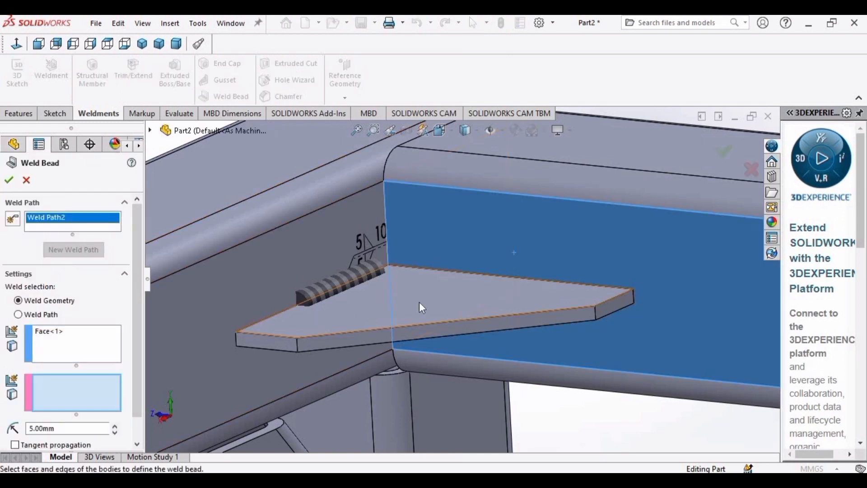
{"action": "left_click", "coordinate": [440, 304]}
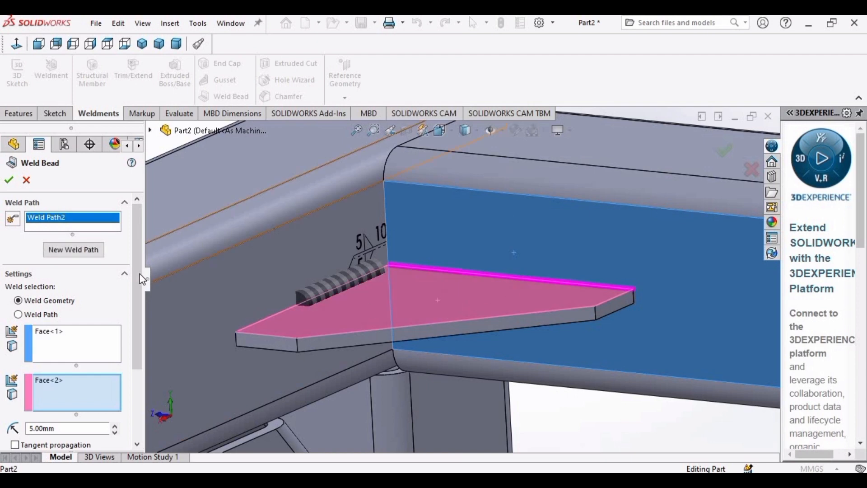
{"action": "left_click_drag", "start_coordinate": [140, 276], "coordinate": [141, 365]}
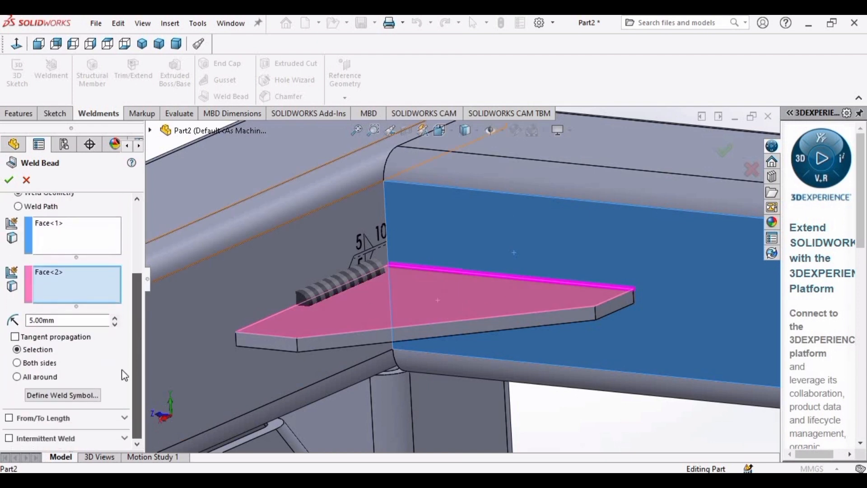
{"action": "left_click", "coordinate": [17, 363]}
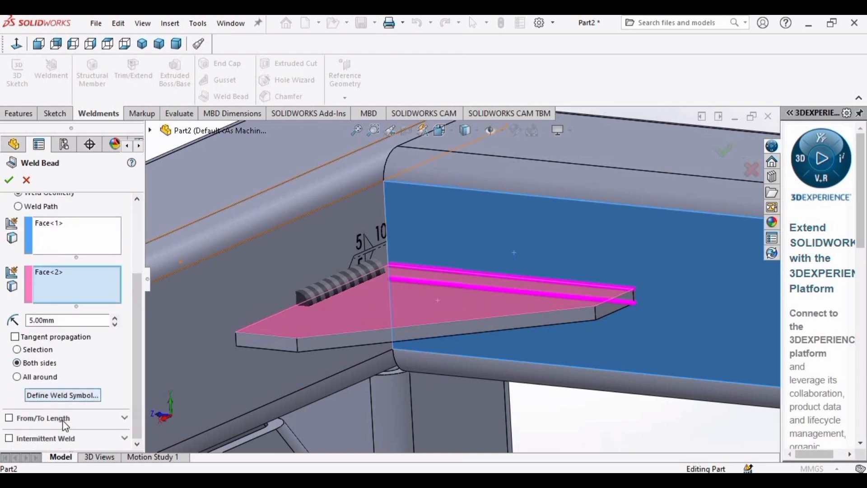
{"action": "left_click", "coordinate": [8, 179]}
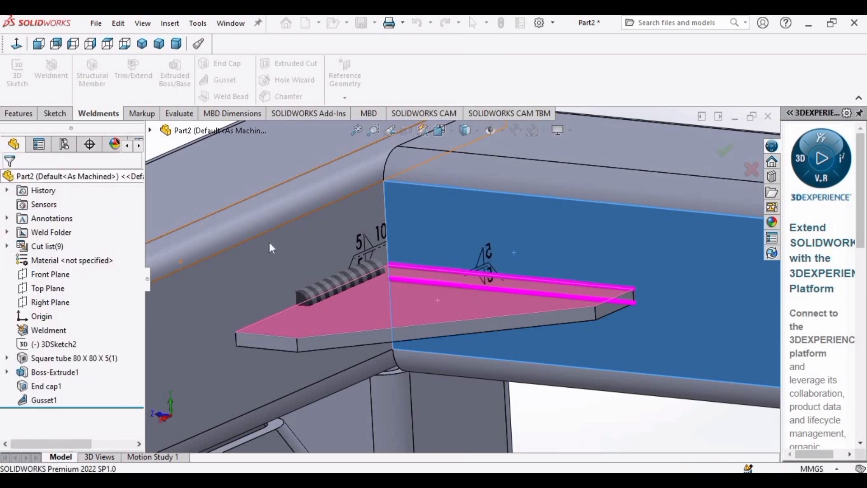
{"action": "left_click", "coordinate": [586, 424]}
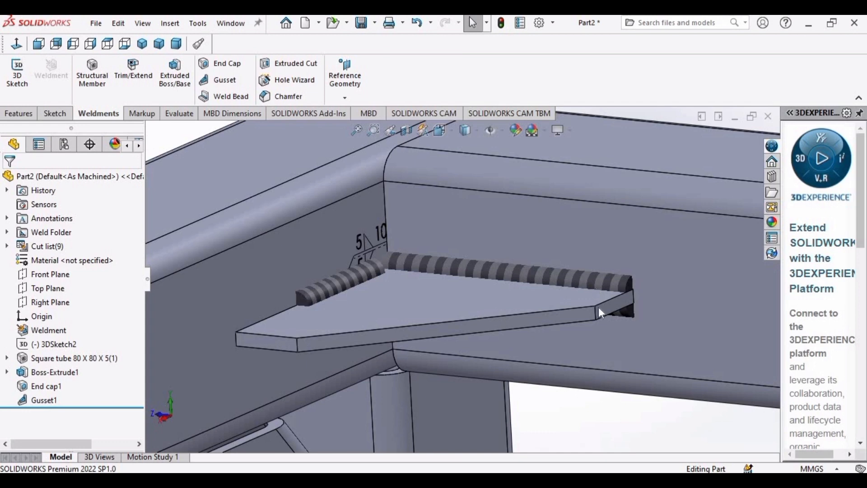
Start a Mirror feature using the Front Plane as the mirror plane
{"action": "middle_click_drag", "start_coordinate": [607, 370], "coordinate": [510, 364]}
{"action": "scroll", "coordinate": [510, 362], "scroll_direction": "up", "scroll_amount": 2}
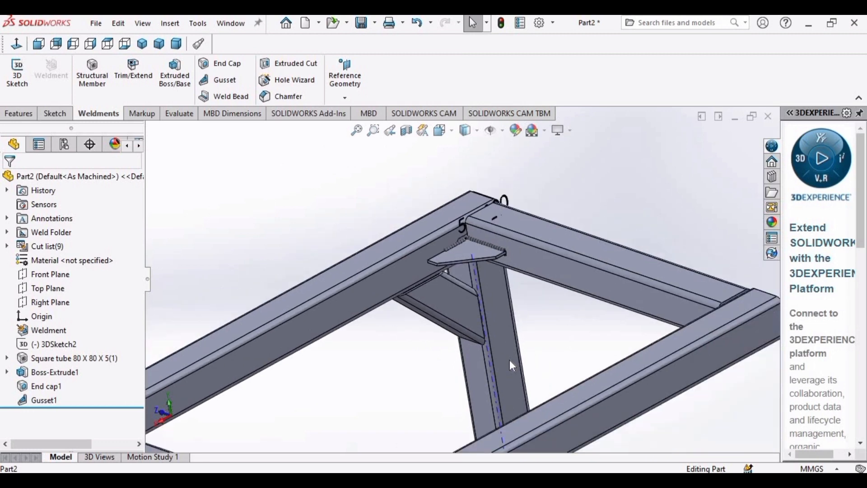
{"action": "scroll", "coordinate": [511, 361], "scroll_direction": "up", "scroll_amount": 3}
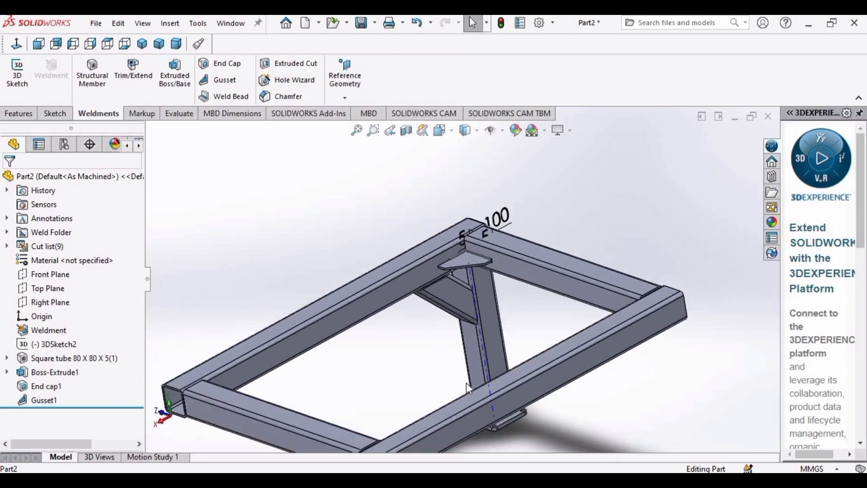
{"action": "middle_click_drag", "start_coordinate": [466, 383], "coordinate": [482, 337]}
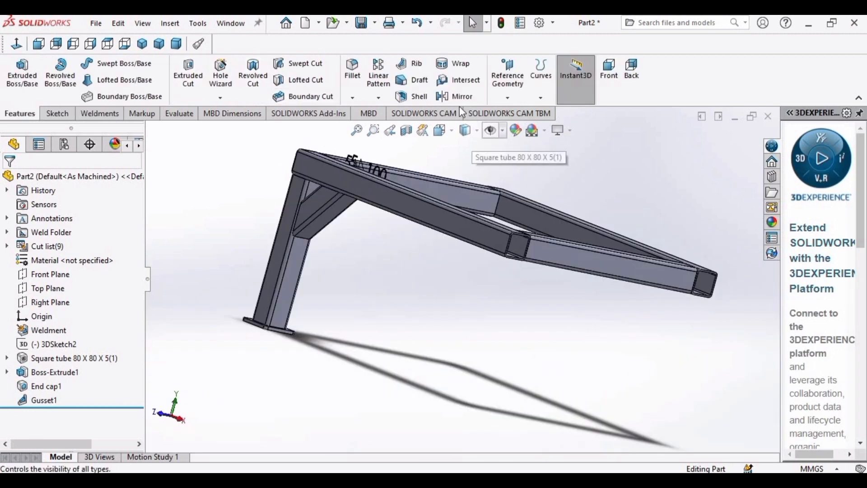
{"action": "left_click", "coordinate": [459, 98]}
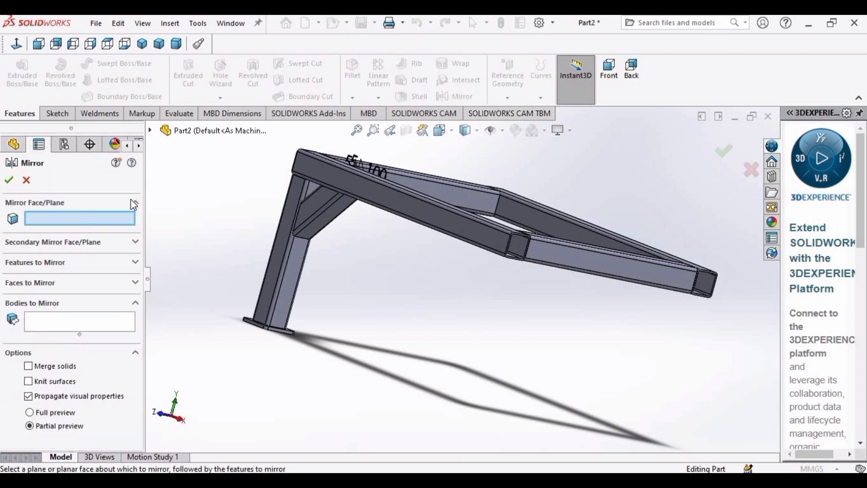
{"action": "left_click", "coordinate": [152, 131]}
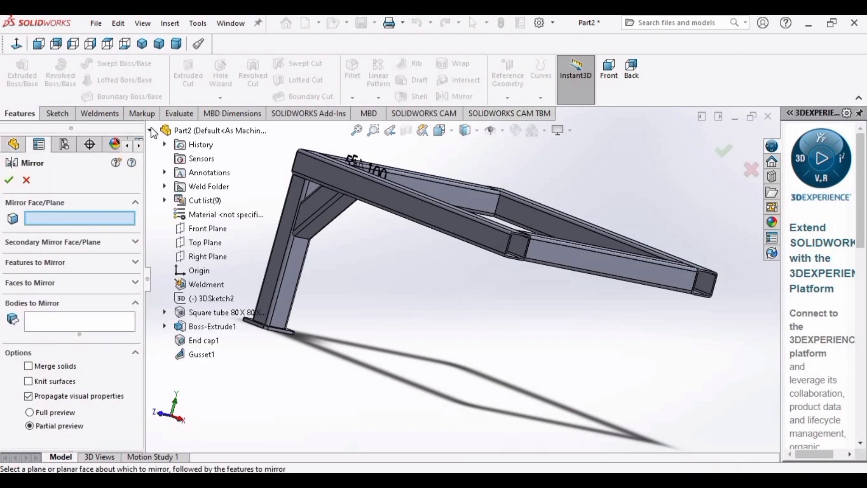
{"action": "left_click", "coordinate": [207, 230]}
Mirror the leg tube, end cap, diagonal brace and base plate as bodies about the Front Plane
{"action": "middle_click_drag", "start_coordinate": [478, 314], "coordinate": [586, 367]}
{"action": "scroll", "coordinate": [587, 367], "scroll_direction": "down", "scroll_amount": 2}
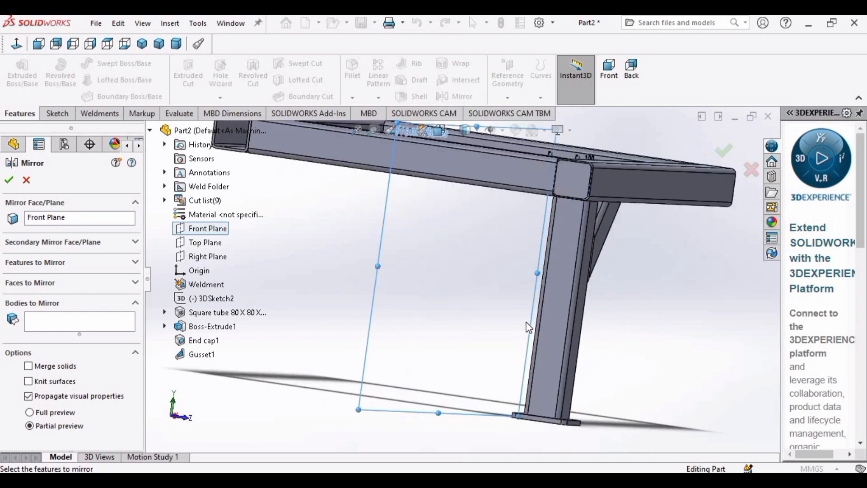
{"action": "left_click", "coordinate": [19, 307]}
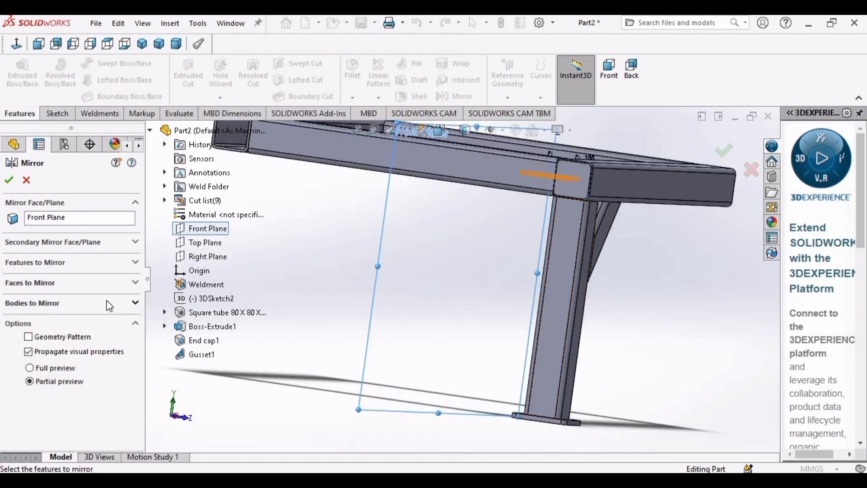
{"action": "left_click", "coordinate": [136, 305]}
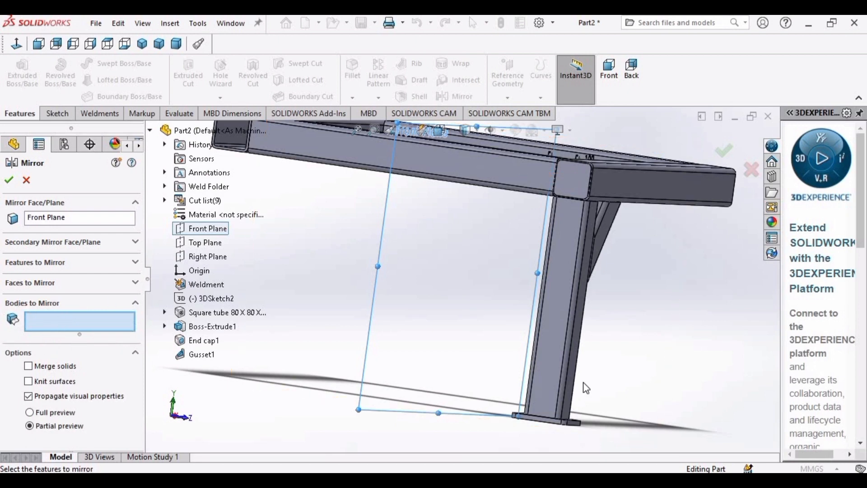
{"action": "left_click", "coordinate": [549, 353]}
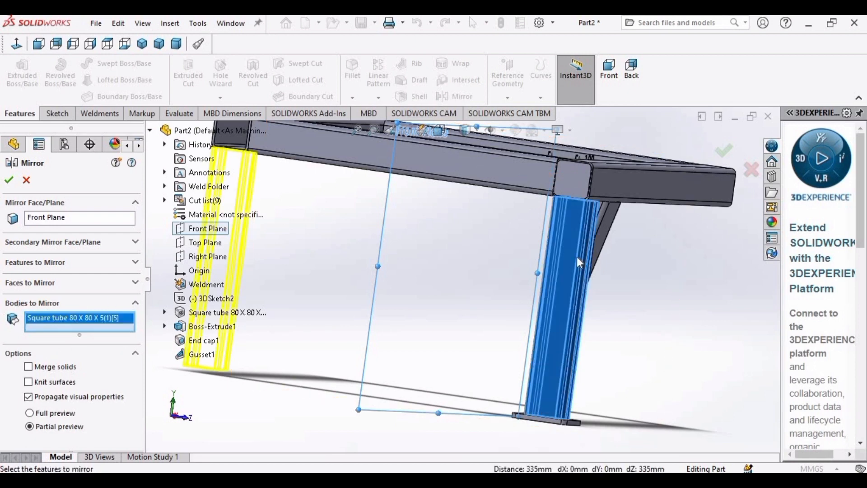
{"action": "left_click", "coordinate": [576, 175]}
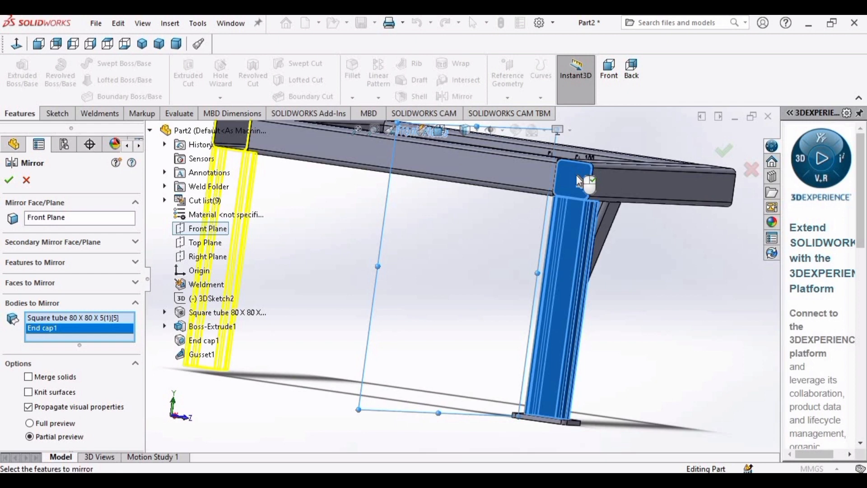
{"action": "left_click", "coordinate": [603, 227]}
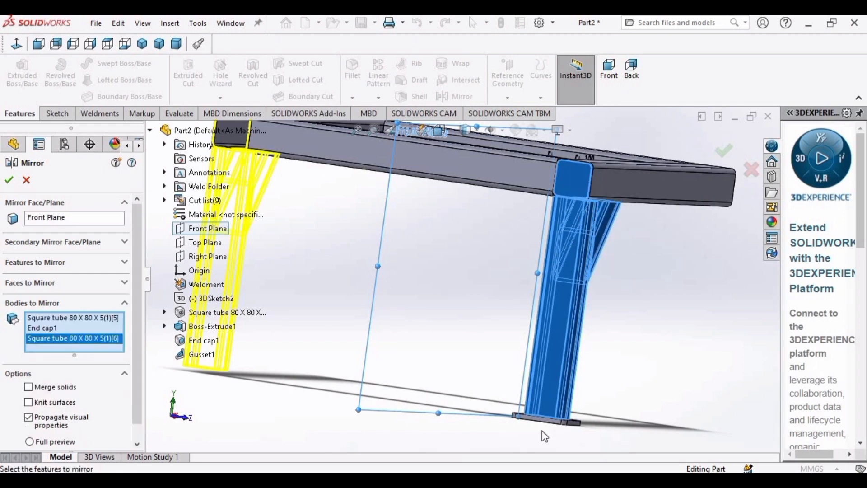
{"action": "left_click", "coordinate": [557, 423]}
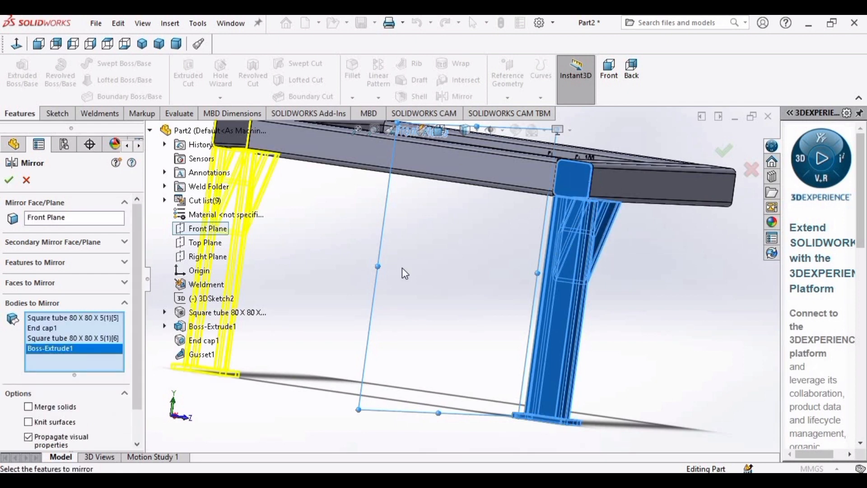
{"action": "left_click", "coordinate": [9, 180]}
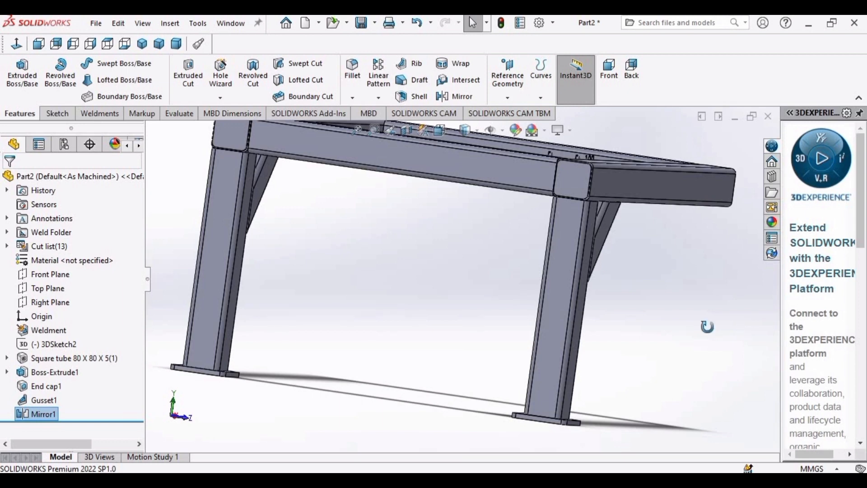
Start another Mirror feature using the Right Plane as the mirror plane
{"action": "middle_click_drag", "start_coordinate": [668, 348], "coordinate": [449, 337]}
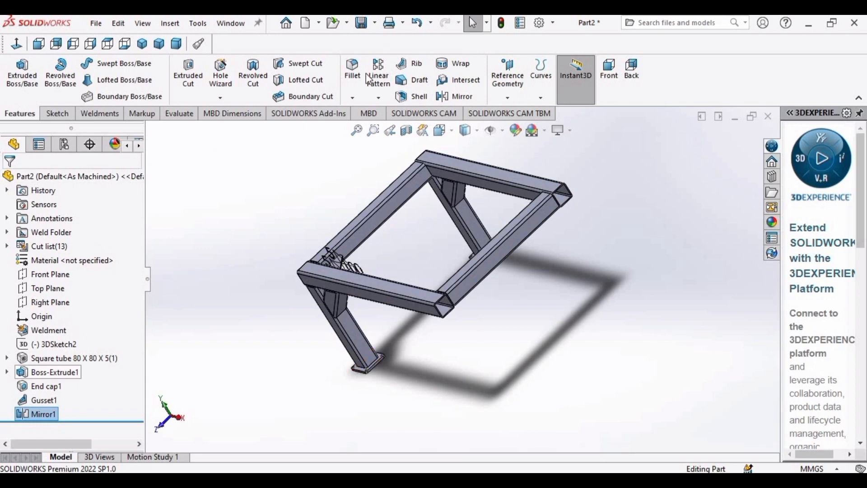
{"action": "left_click", "coordinate": [456, 96]}
{"action": "left_click", "coordinate": [206, 256]}
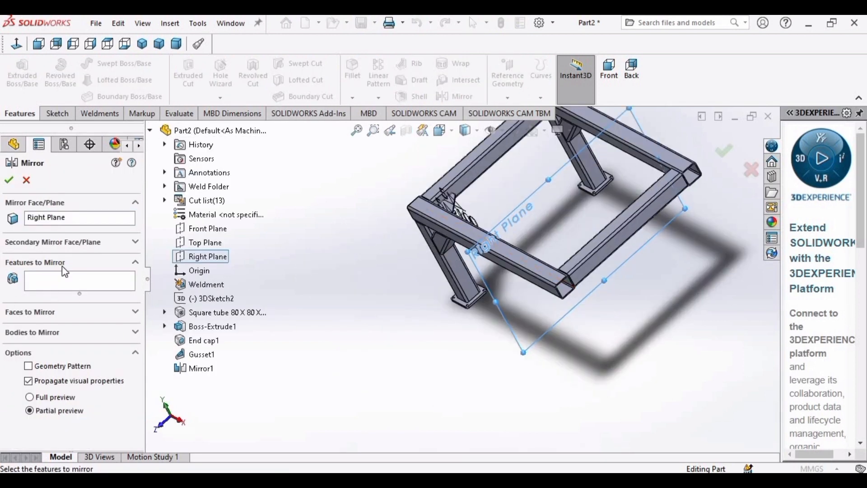
{"action": "left_click", "coordinate": [89, 281]}
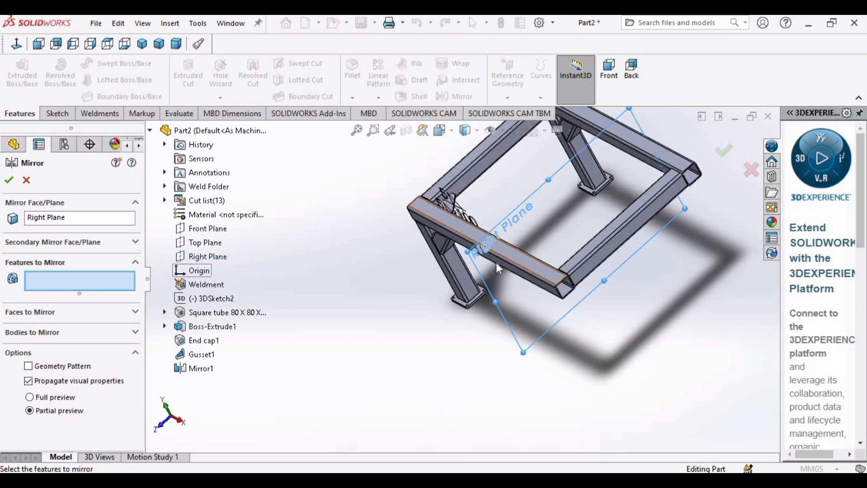
{"action": "left_click", "coordinate": [460, 274]}
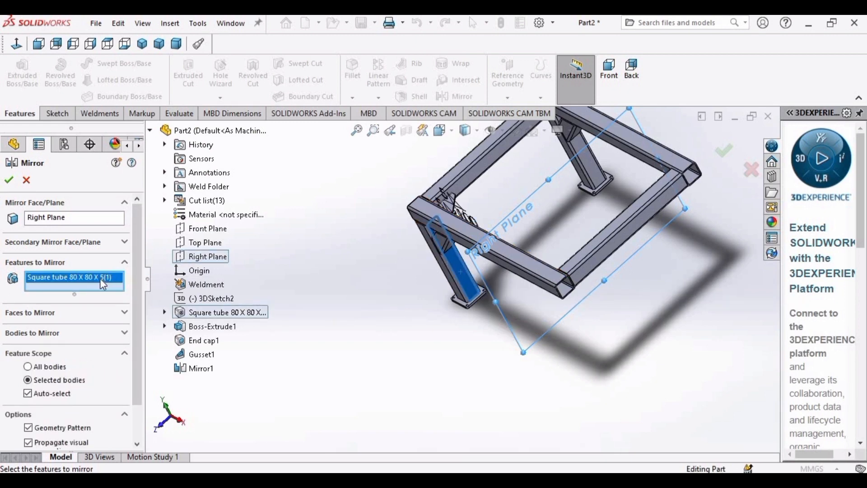
{"action": "key", "text": "Delete"}
{"action": "left_click", "coordinate": [124, 262]}
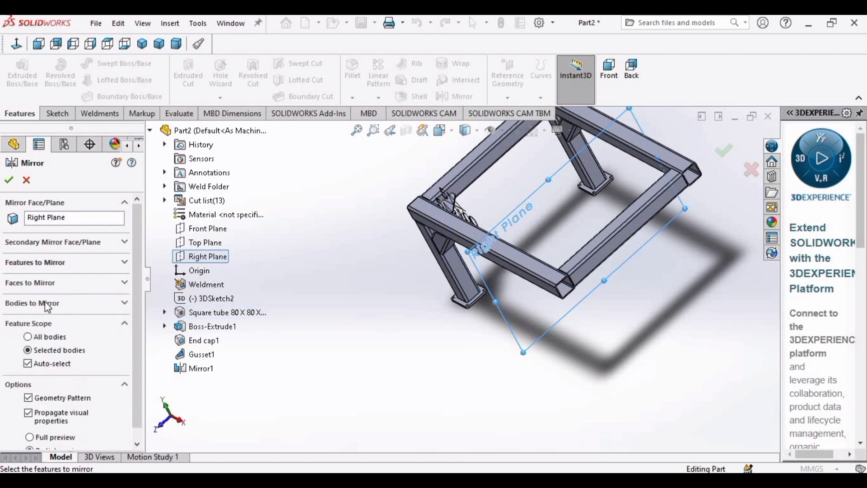
Add the original leg's square tube, diagonal brace and base plate as bodies to mirror
{"action": "left_click", "coordinate": [121, 305]}
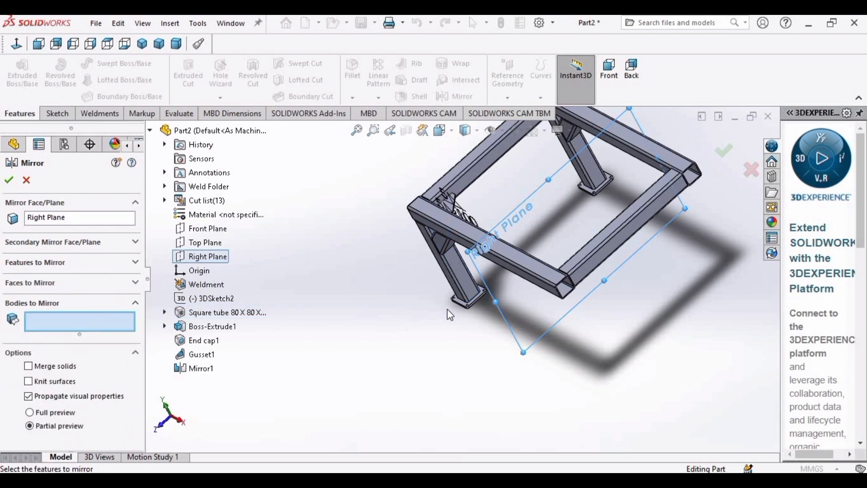
{"action": "scroll", "coordinate": [447, 309], "scroll_direction": "down", "scroll_amount": 2}
{"action": "left_click", "coordinate": [461, 259]}
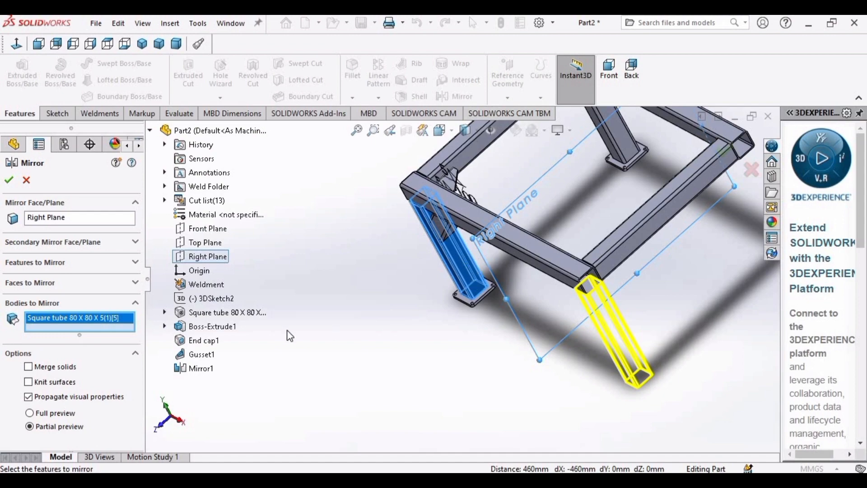
{"action": "middle_click_drag", "start_coordinate": [474, 298], "coordinate": [474, 250]}
{"action": "scroll", "coordinate": [470, 328], "scroll_direction": "down", "scroll_amount": 2}
{"action": "left_click", "coordinate": [351, 272]}
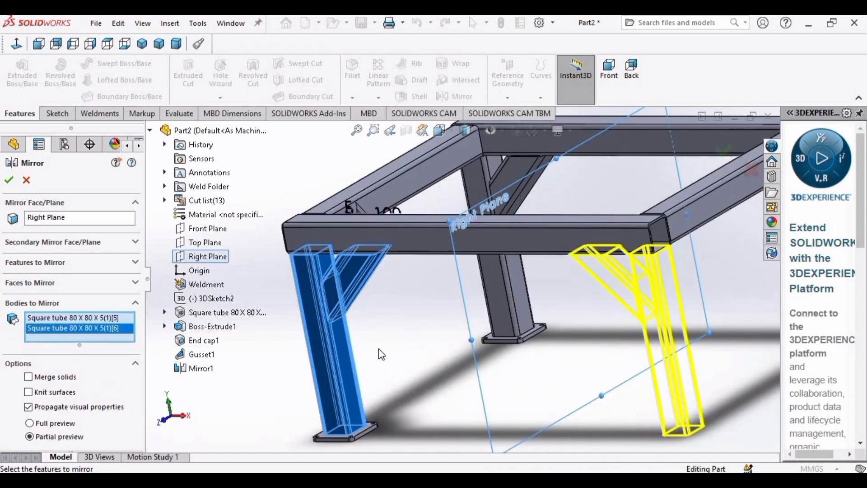
{"action": "left_click", "coordinate": [370, 434]}
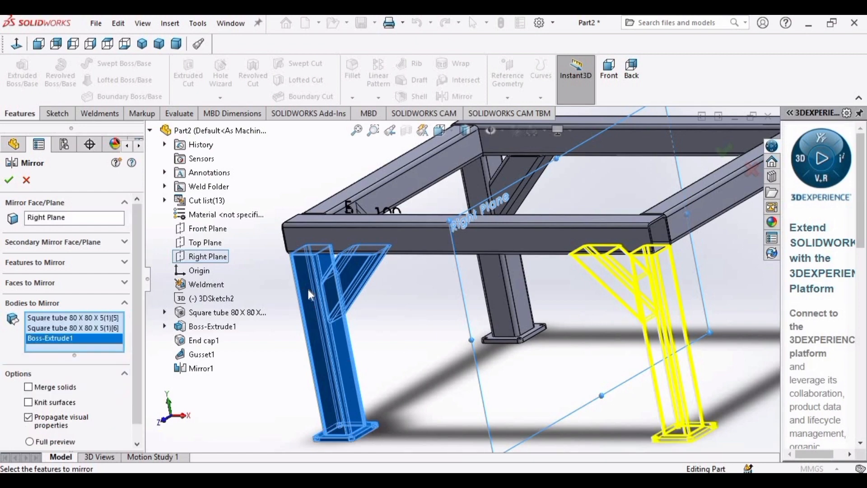
Add both end caps and the other leg's tube, brace and base plate to the mirrored bodies, and create the mirror
{"action": "middle_click_drag", "start_coordinate": [406, 357], "coordinate": [646, 240]}
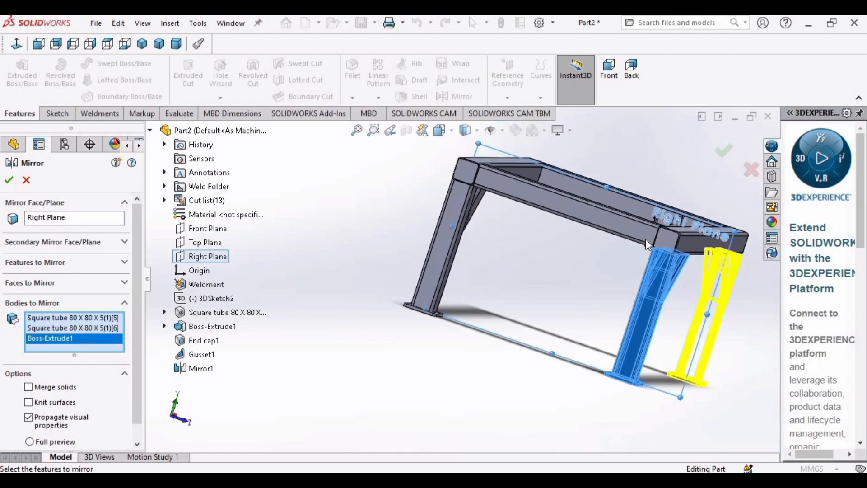
{"action": "left_click", "coordinate": [466, 170]}
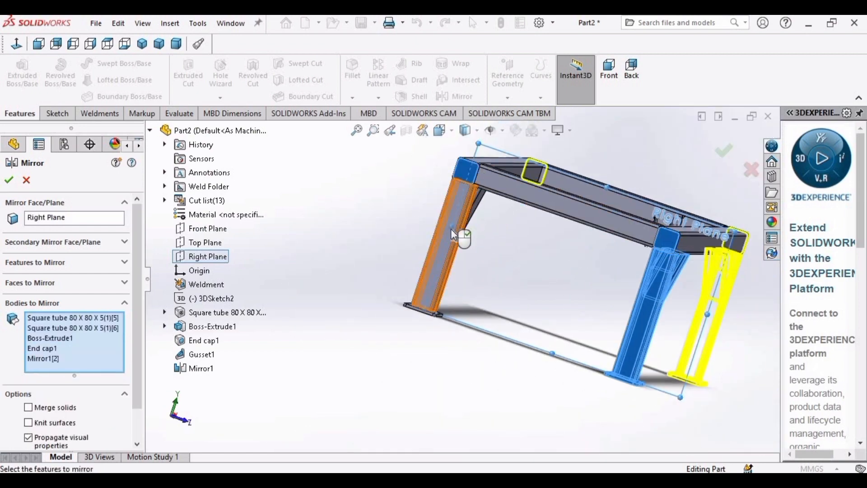
{"action": "left_click", "coordinate": [451, 228]}
{"action": "left_click", "coordinate": [480, 206]}
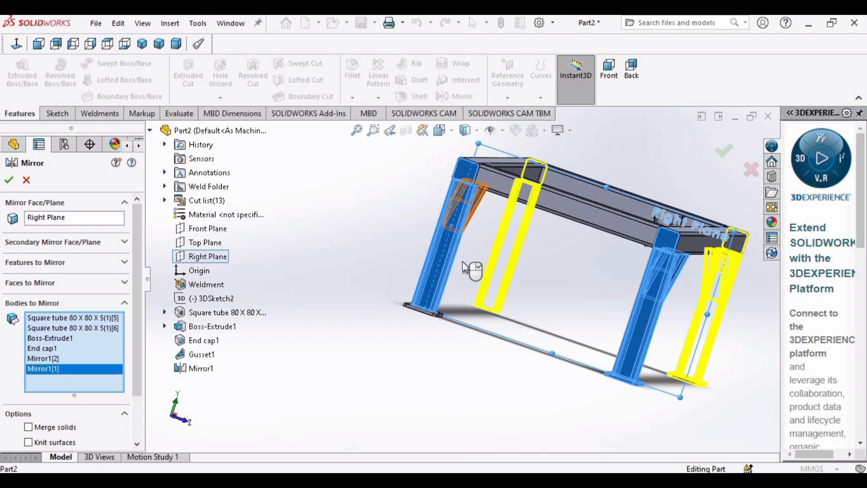
{"action": "left_click", "coordinate": [426, 316]}
{"action": "left_click", "coordinate": [10, 180]}
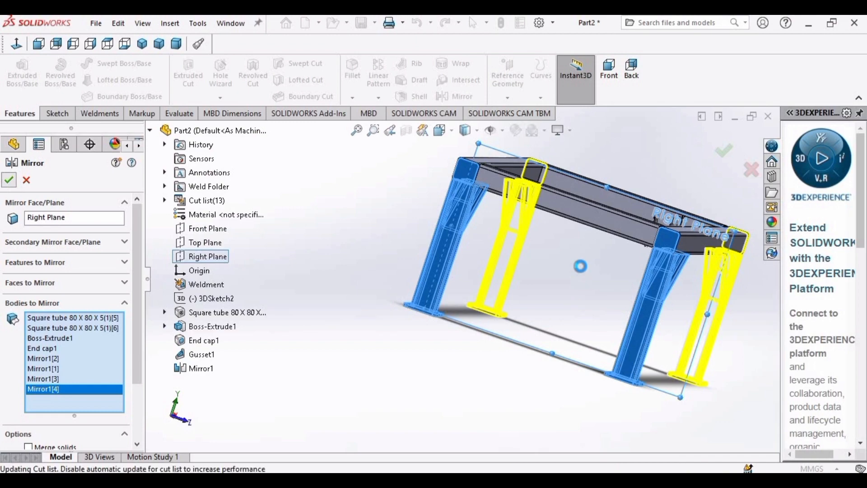
{"action": "middle_click_drag", "start_coordinate": [595, 291], "coordinate": [553, 152]}
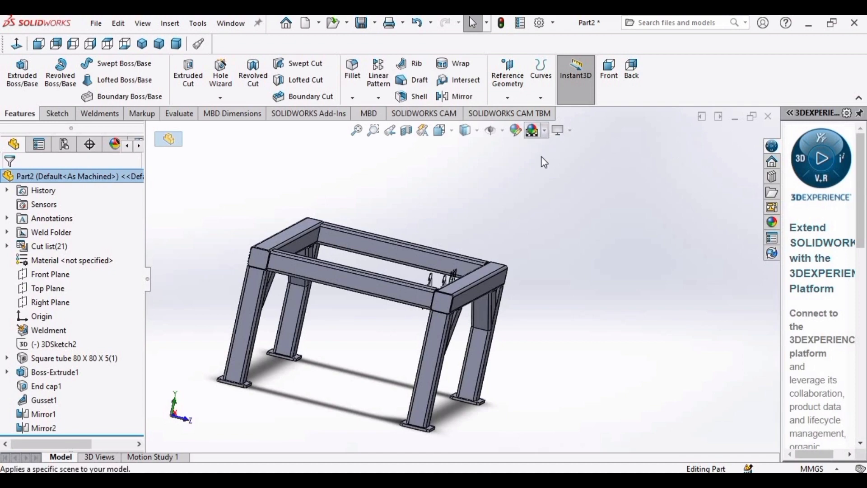